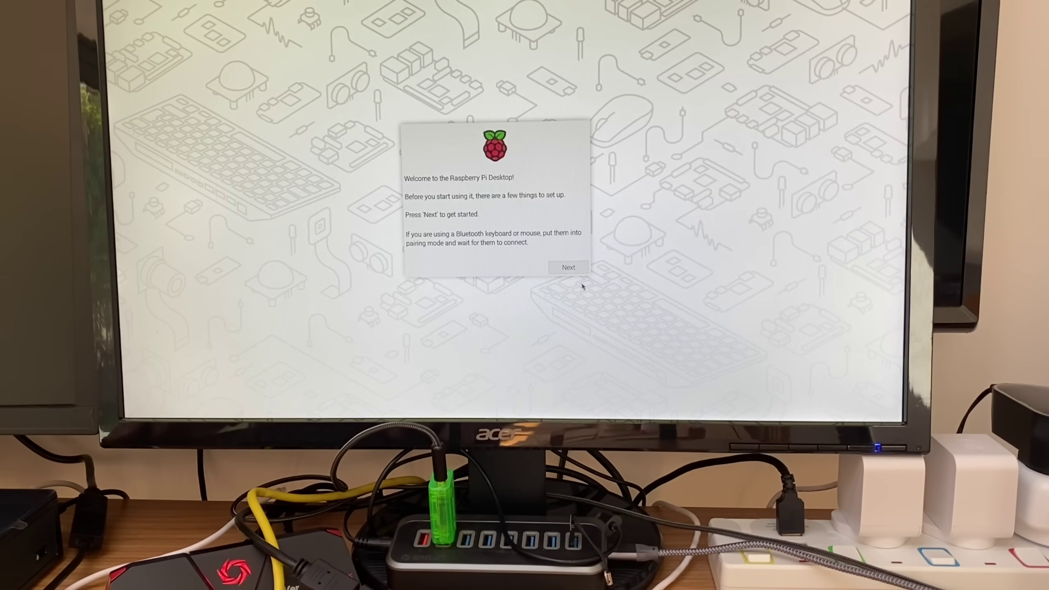
Skip ahead in the welcome setup, read through the CNX MAKERDISK NVMe review, then close Chromium
left_click(567, 267)
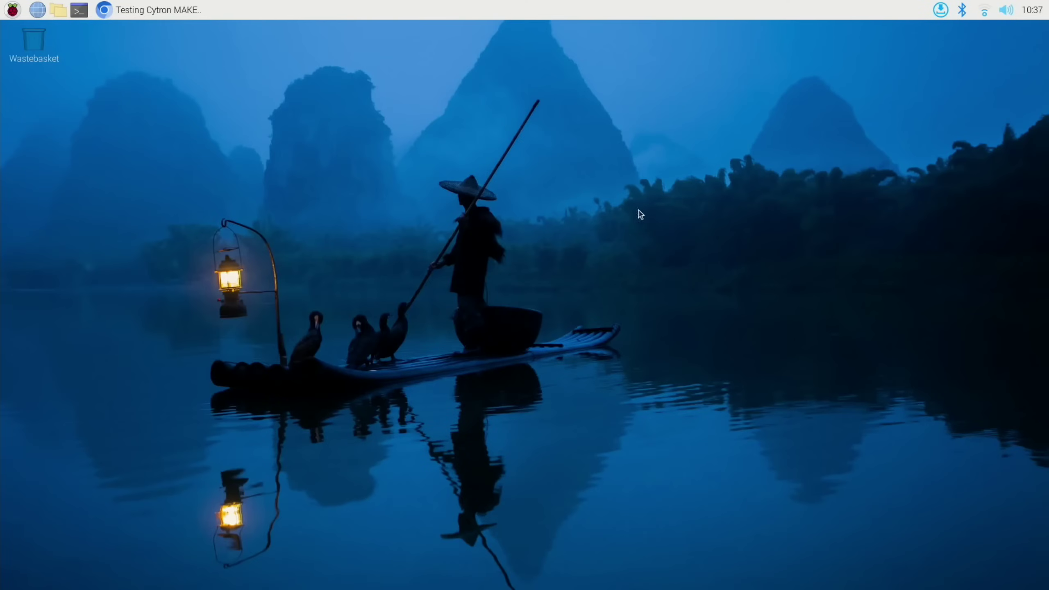
left_click(162, 13)
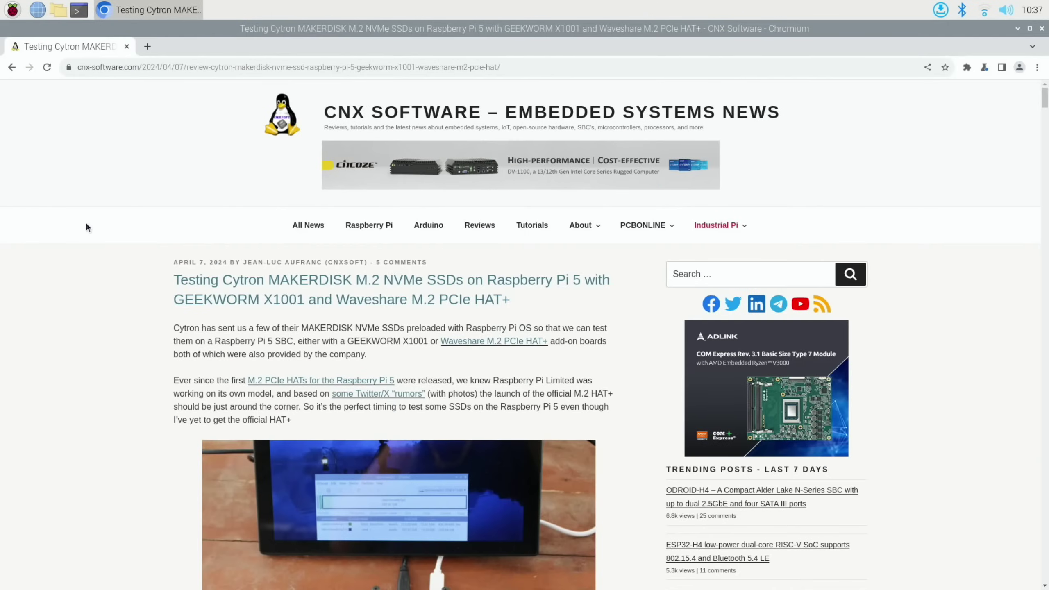
scroll(86, 224, "down", 20)
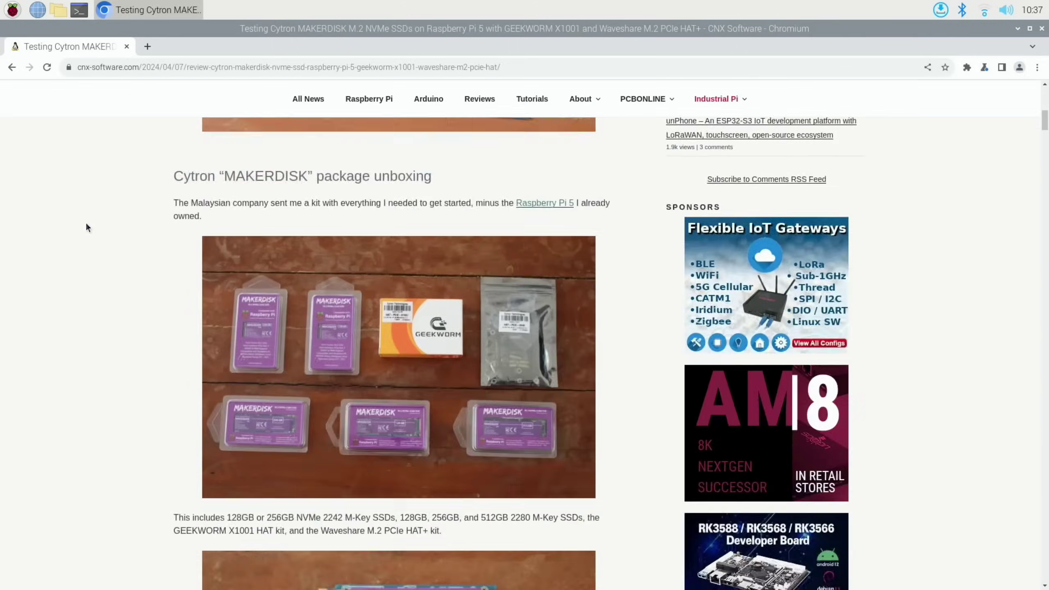
scroll(86, 224, "down", 20)
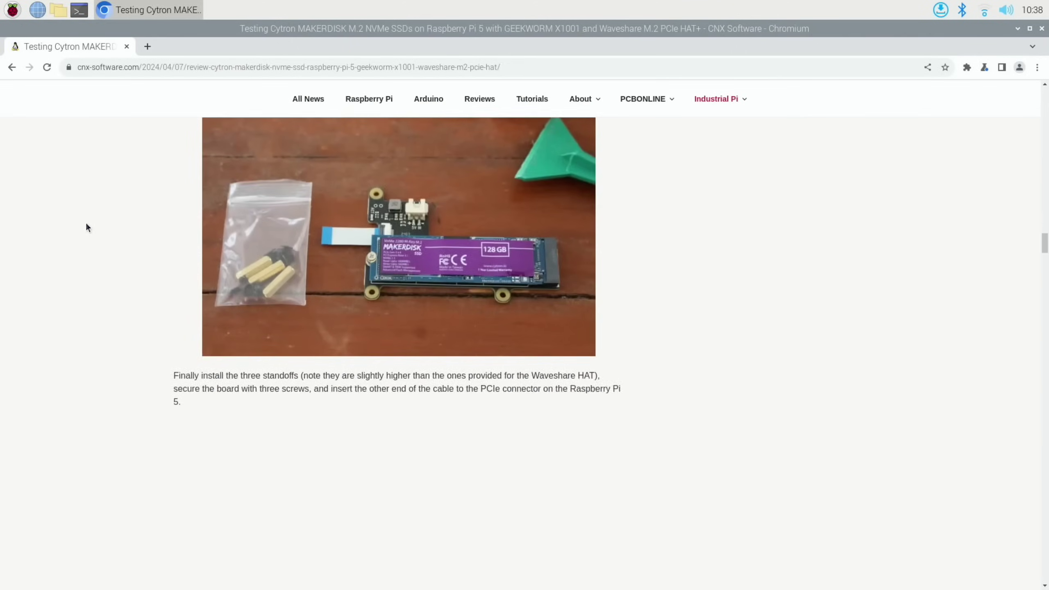
scroll(86, 227, "down", 20)
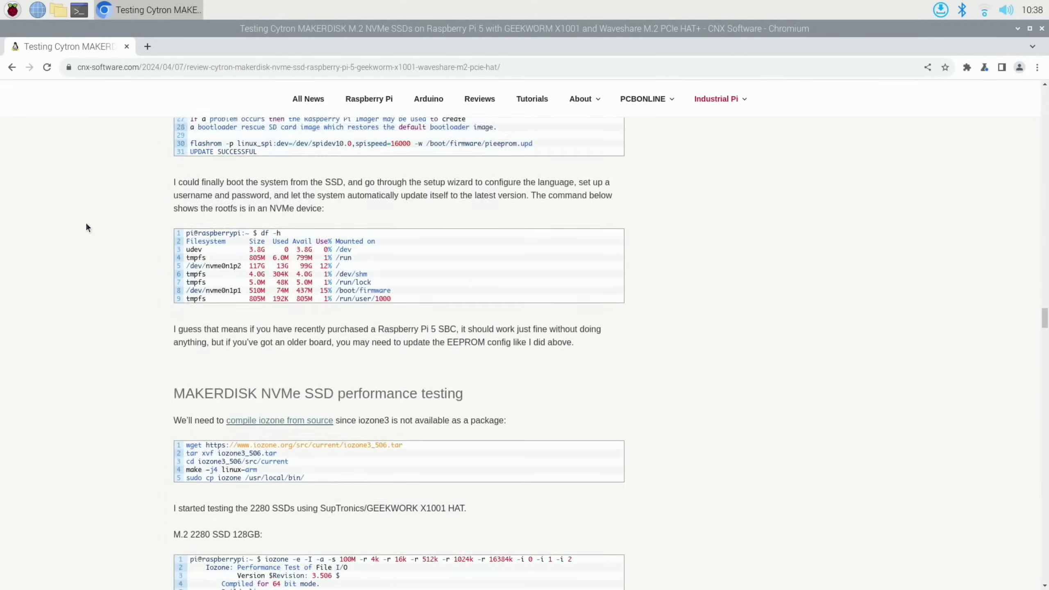
scroll(86, 227, "down", 15)
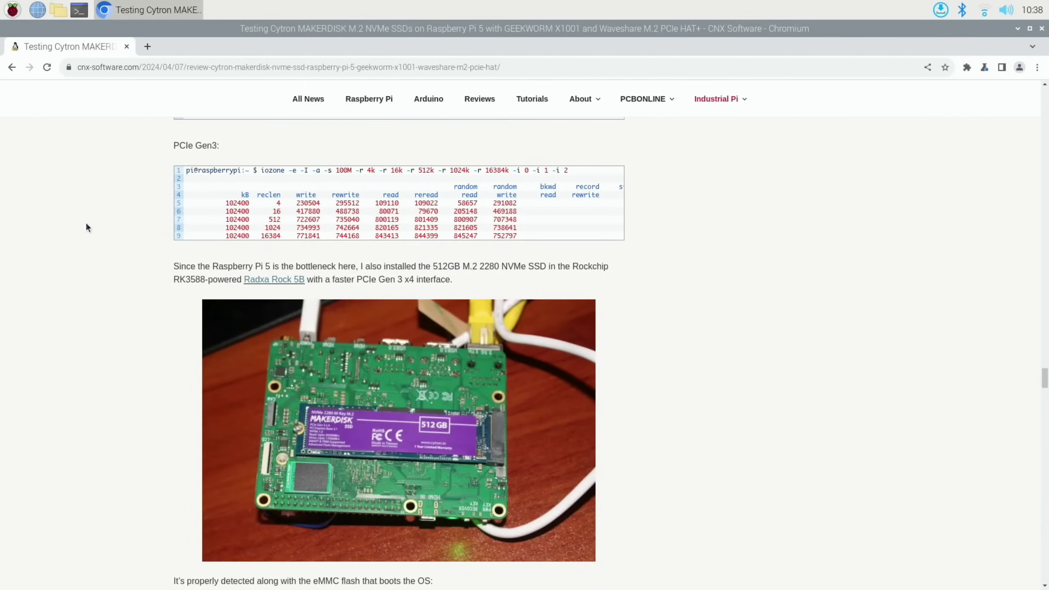
key("Home")
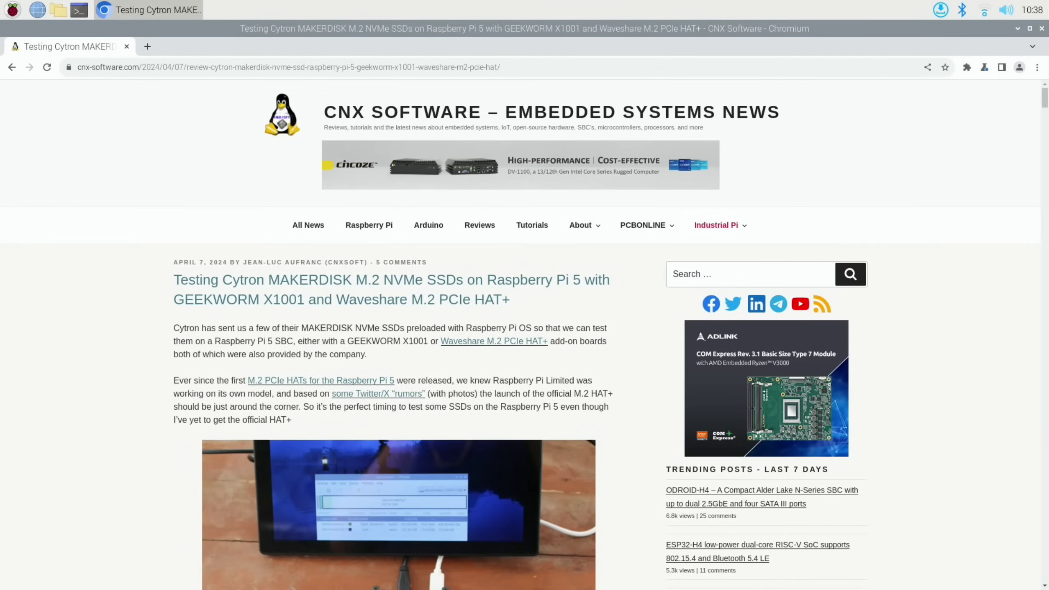
left_click(1041, 29)
Run the Raspberry Pi Diagnostics SD Card Speed Test and open its log showing 397187 KB/sec write
key("super")
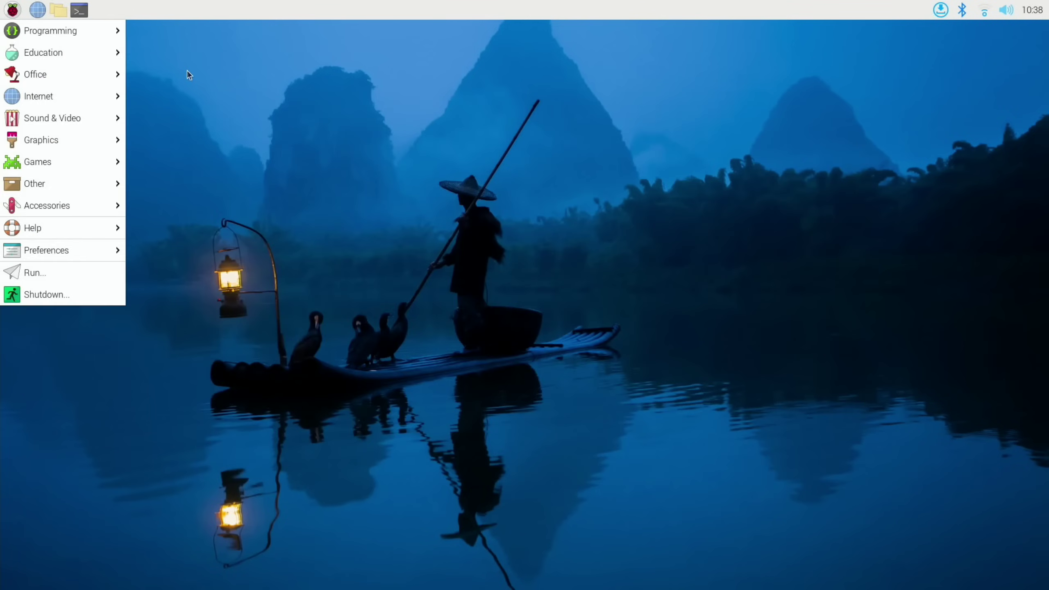
type("dia")
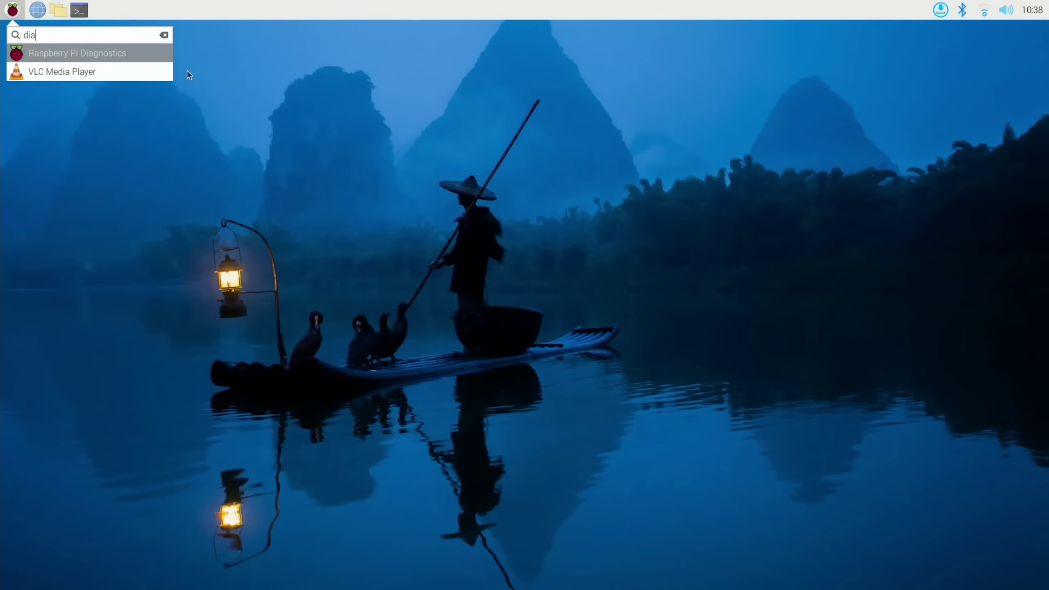
key("Return")
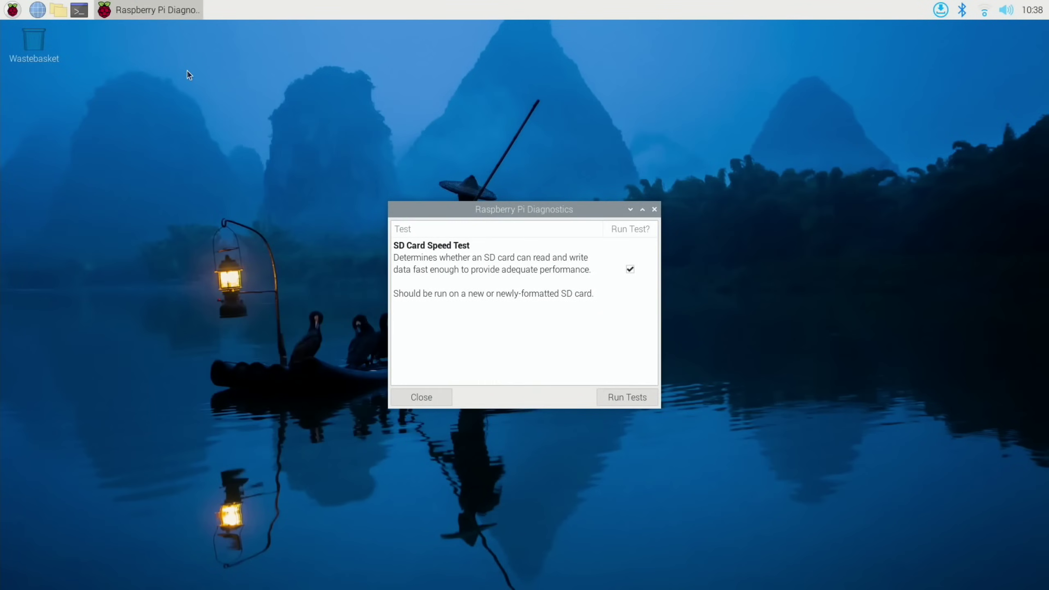
left_click(616, 396)
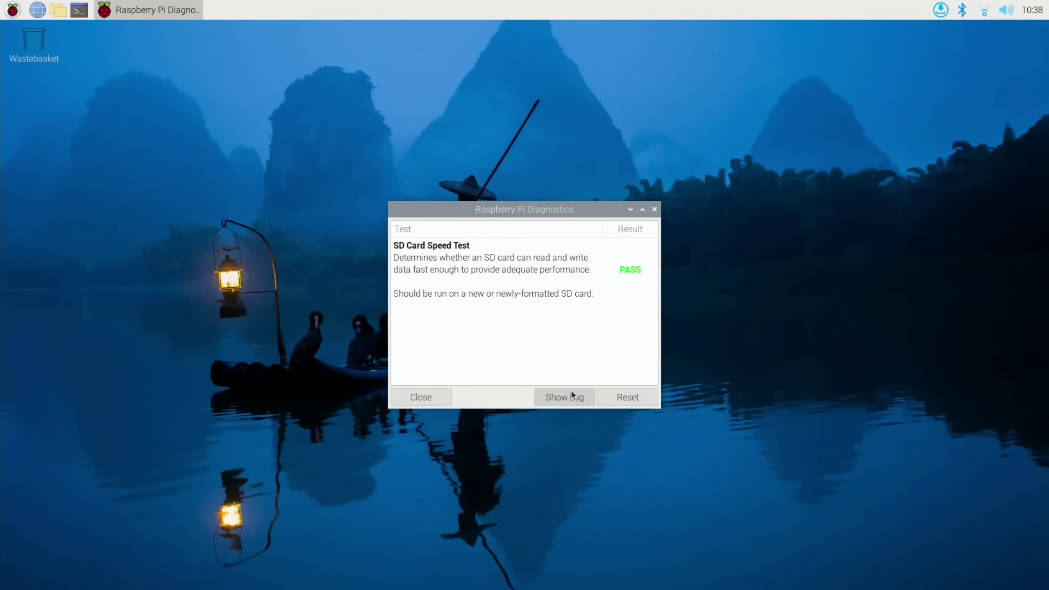
left_click(565, 398)
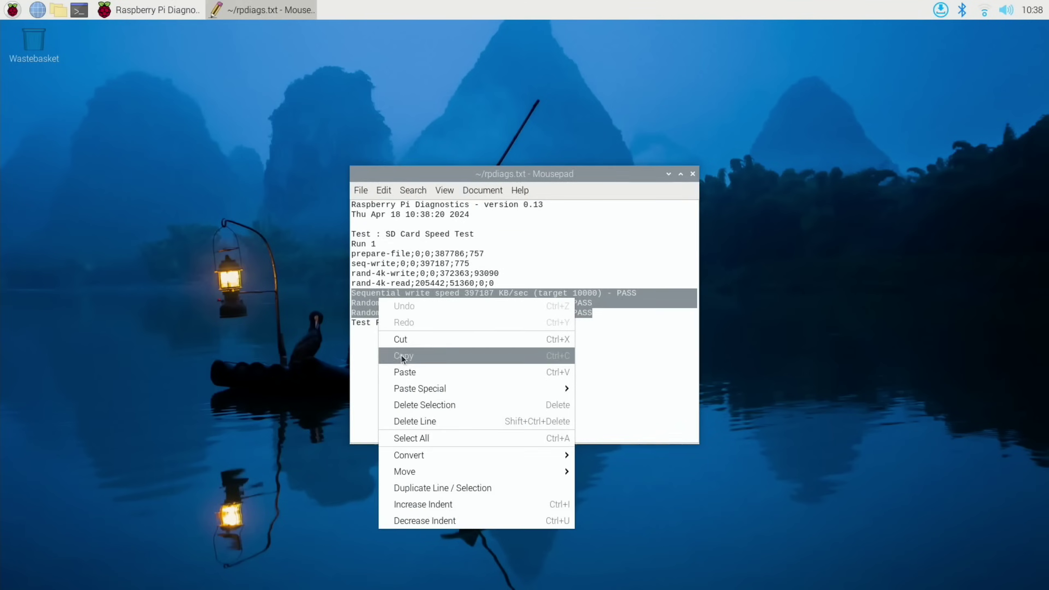
Paste the three new speed result lines into speed tests and delete the two older result sets
left_click(401, 354)
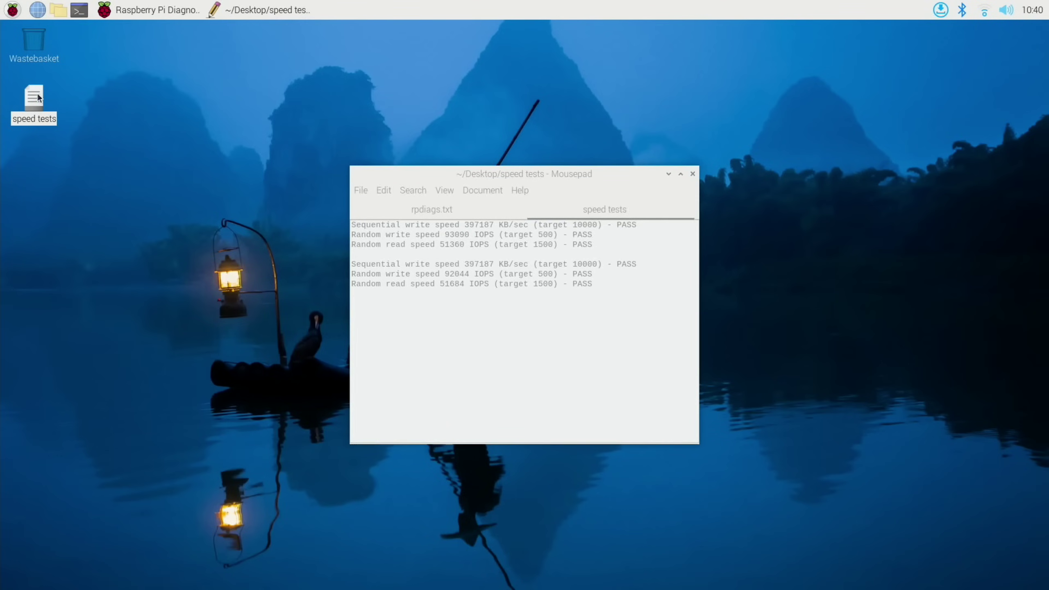
left_click(363, 298)
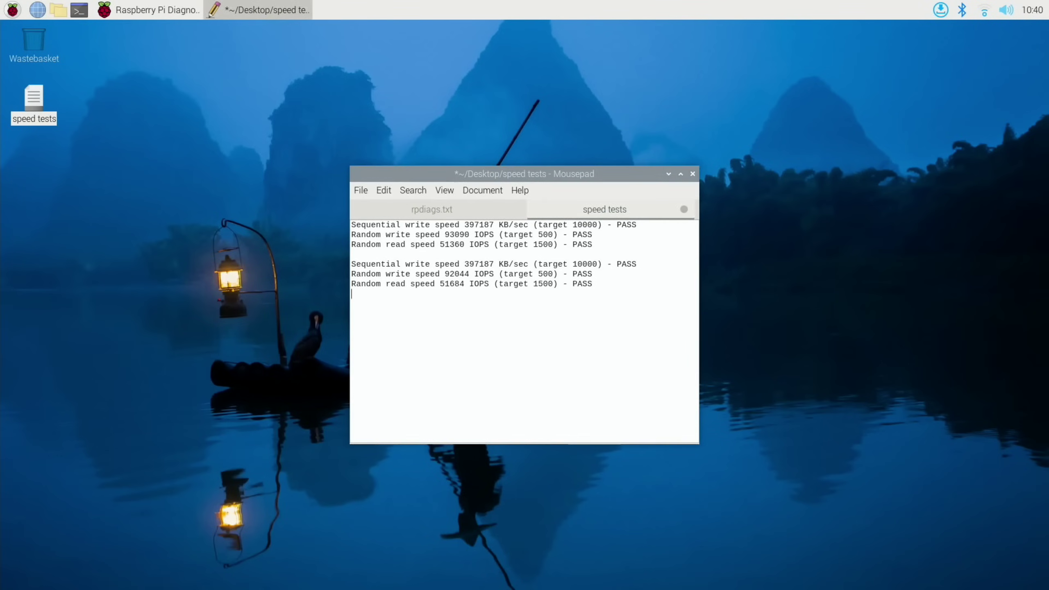
key("Return")
key("ctrl+v")
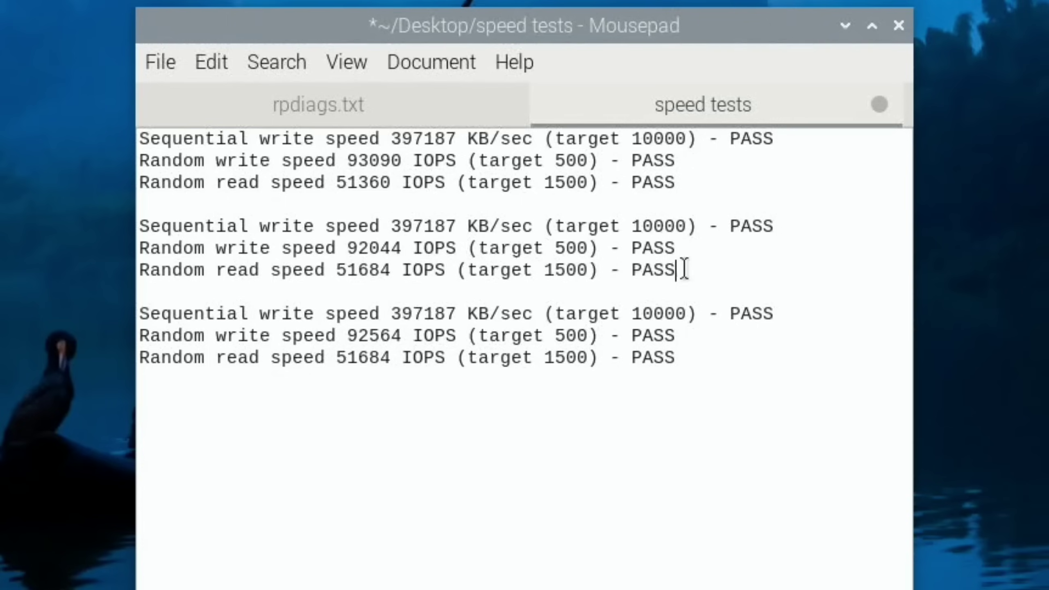
left_click_drag(684, 269, 135, 124)
key("Delete")
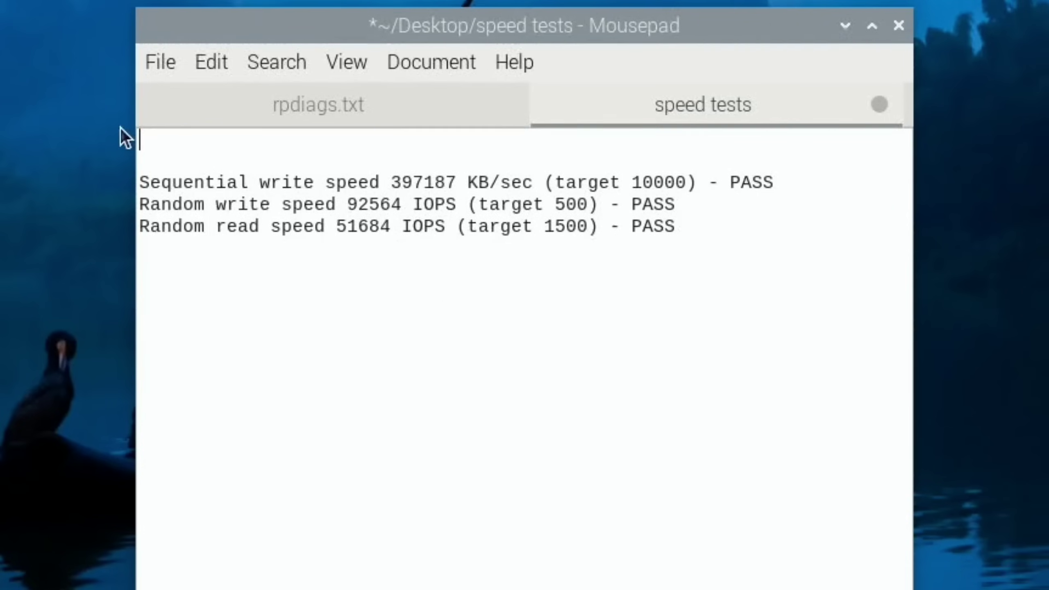
Save the speed tests file from the File menu
left_click(156, 62)
left_click(199, 286)
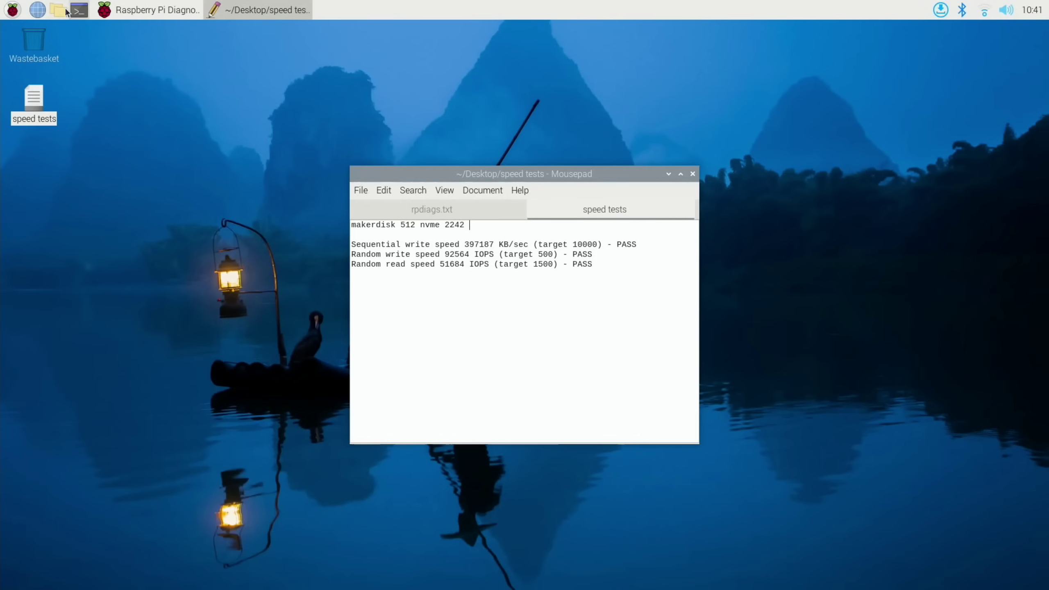
left_click(58, 12)
Browse from the filesystem root to /boot/firmware, open config.txt, and move the file manager aside
left_click(351, 193)
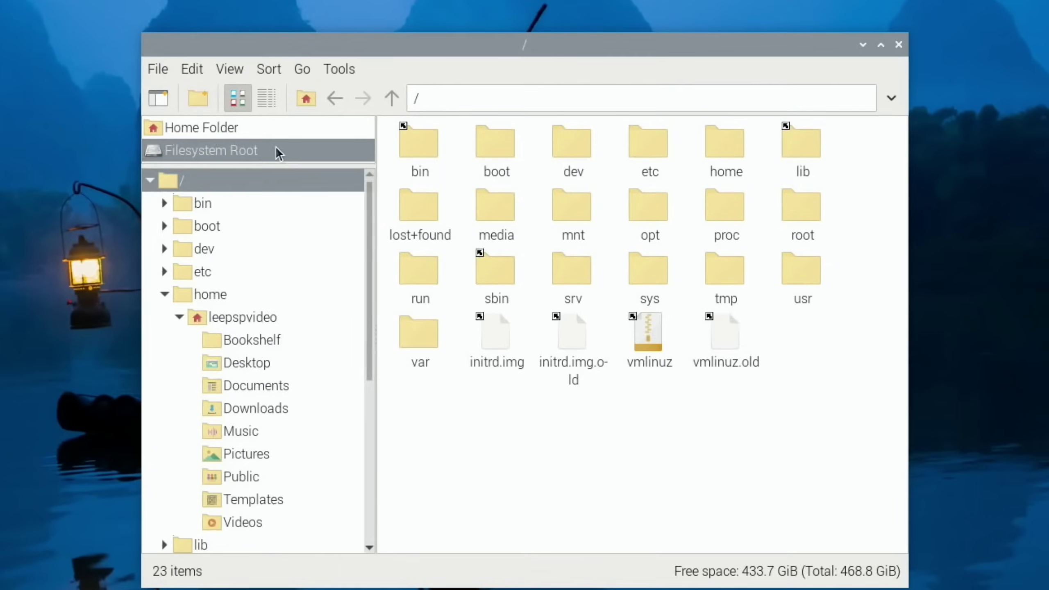
double_click(498, 161)
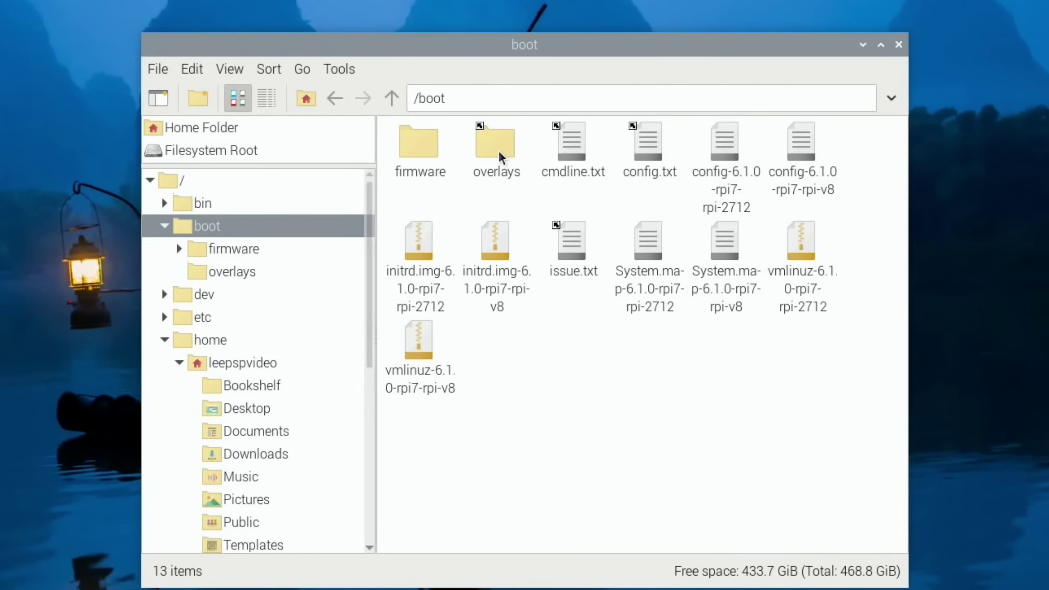
left_click(424, 148)
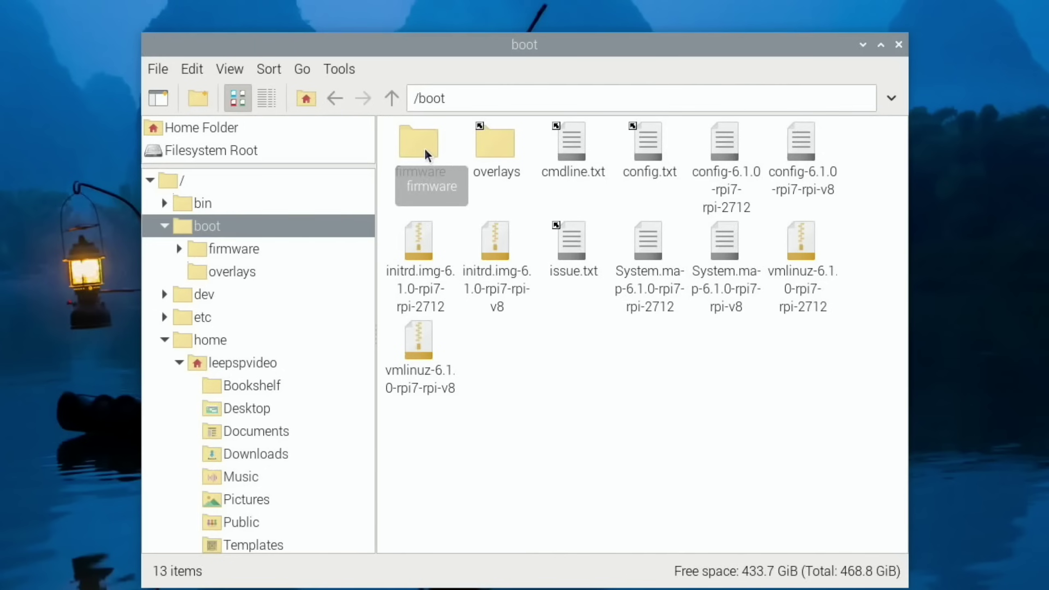
double_click(424, 147)
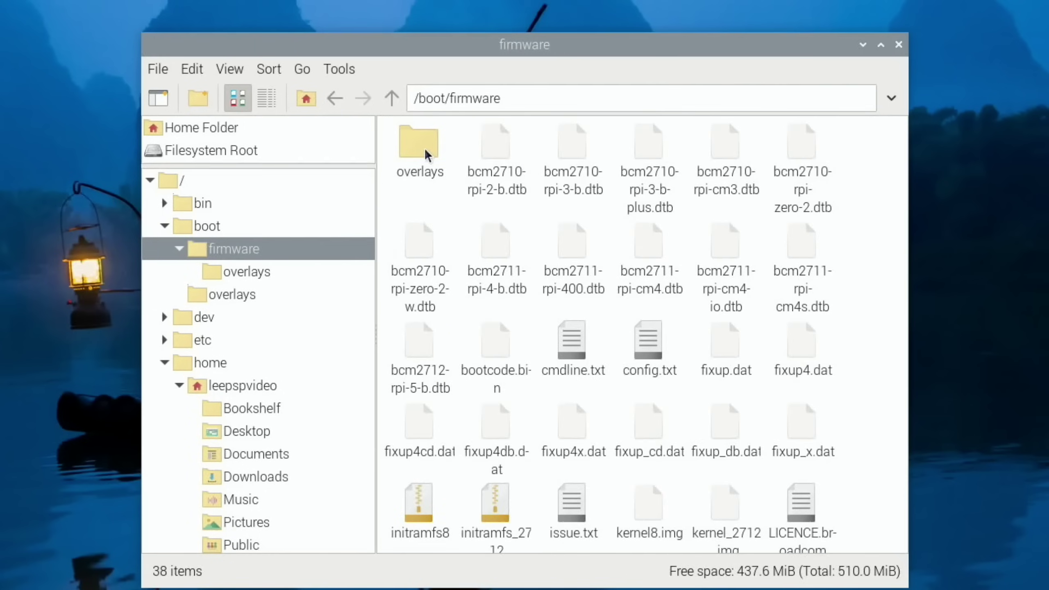
left_click(648, 342)
left_click_drag(587, 48, 974, 91)
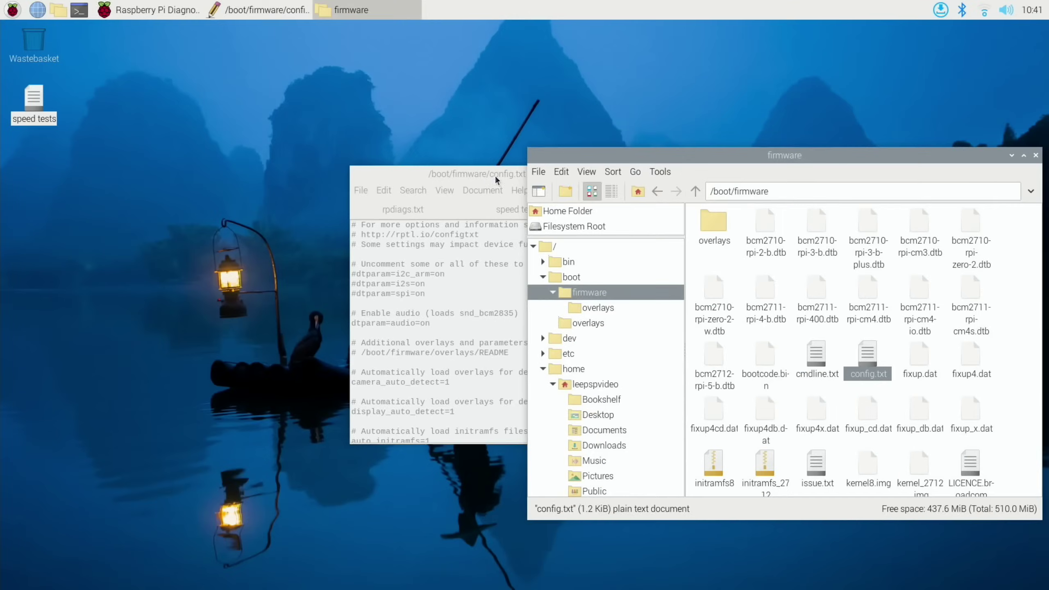
Insert blank lines after the #dtparam=spi=on line in config.txt
left_click(465, 114)
left_click_drag(412, 171, 201, 143)
scroll(233, 238, "down", 10)
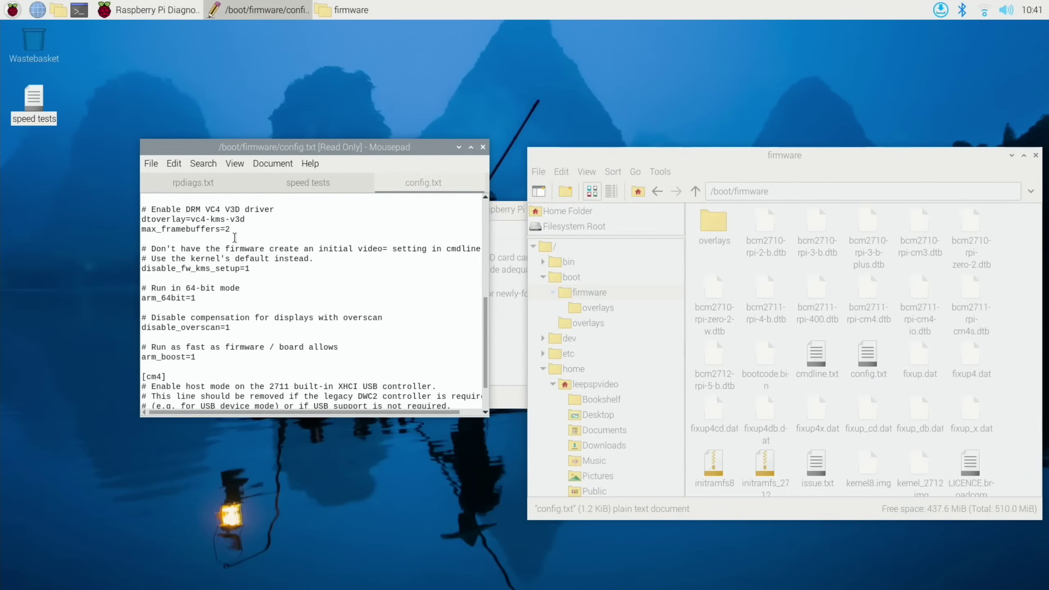
scroll(248, 247, "up", 11)
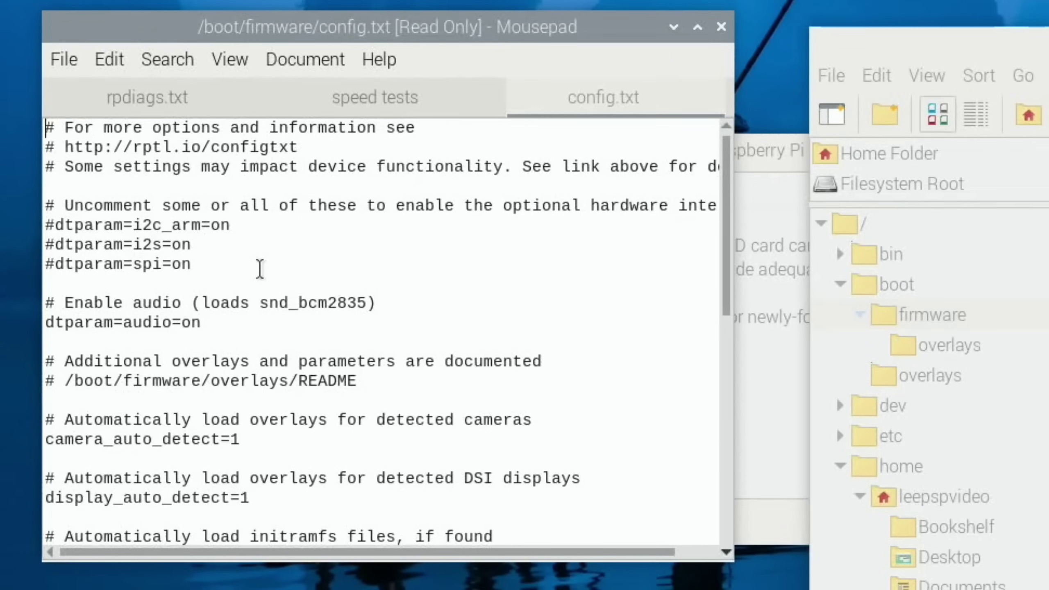
left_click(260, 268)
key("Return")
key("Return")
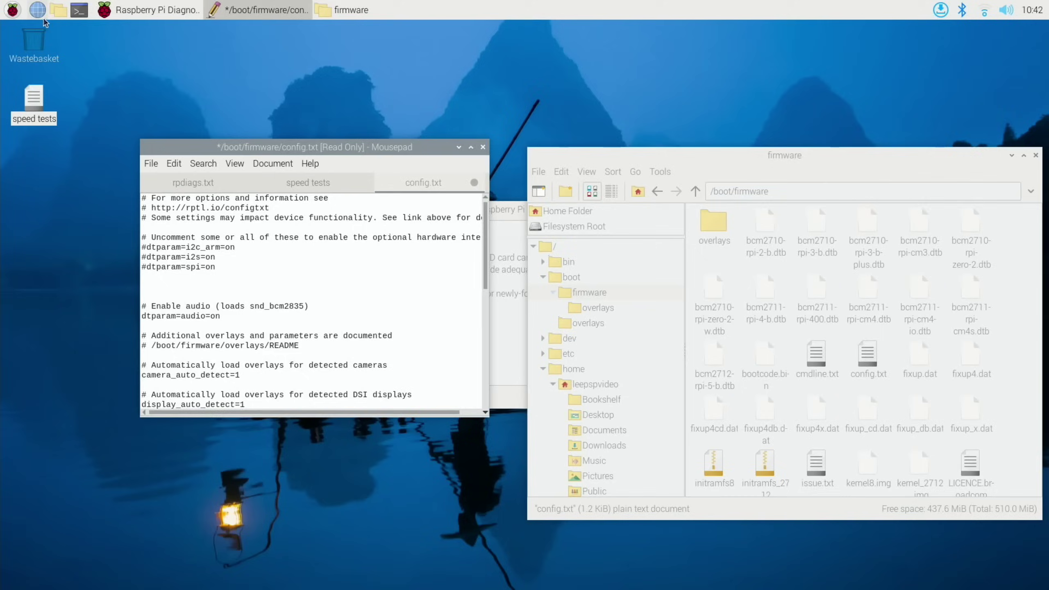
Bring up the Geekworm PCIe NVMe tutorial at 8:06 showing dtparam=pciex1_gen=3, terminal placed beside it
left_click(34, 14)
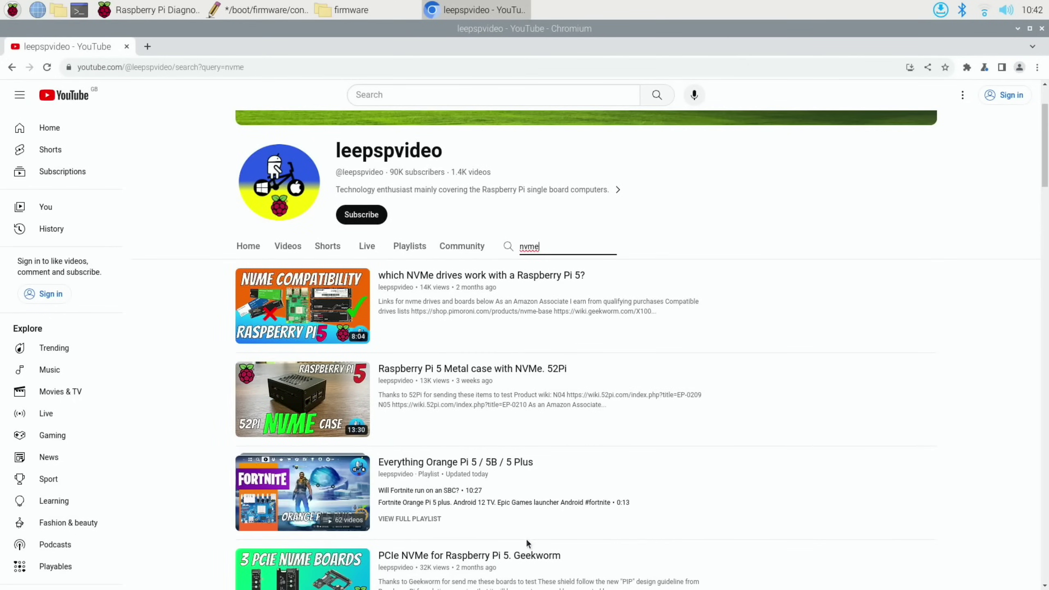
left_click(516, 562)
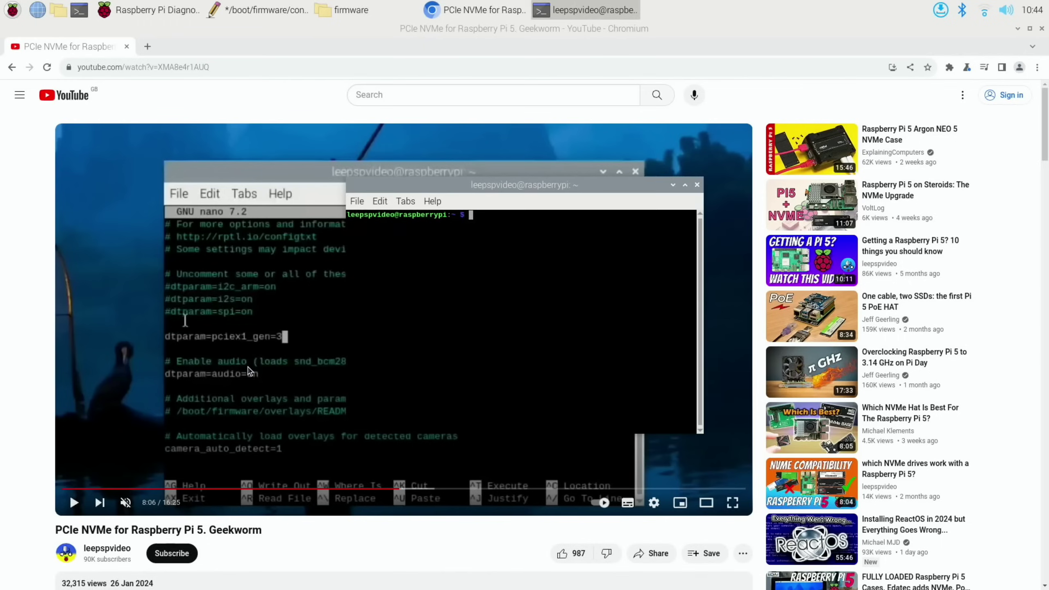
left_click_drag(408, 189, 609, 234)
Open /boot/firmware/config.txt in nano with sudo
type("s")
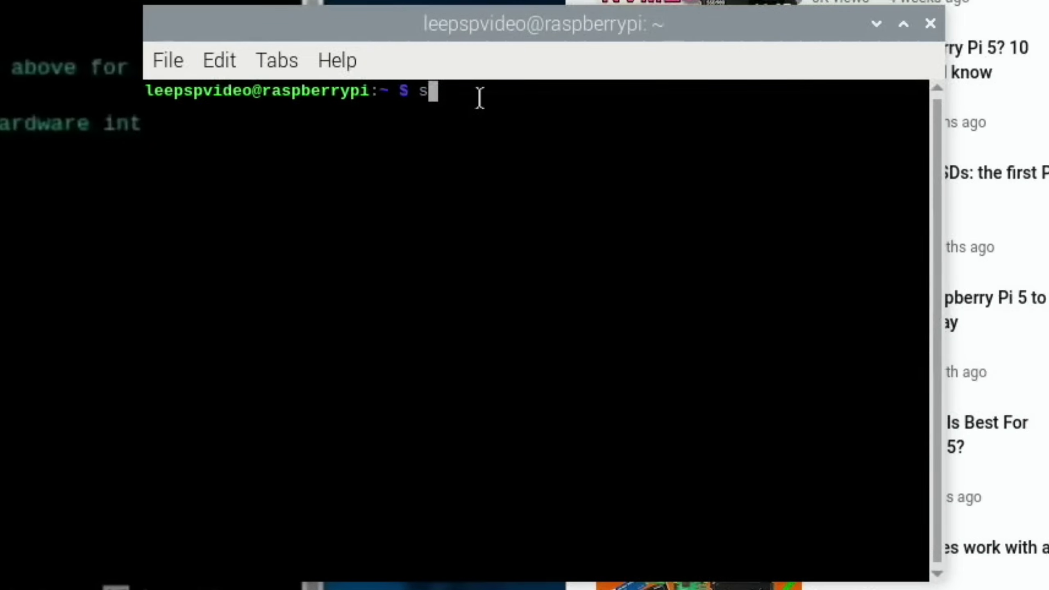
type("udo man")
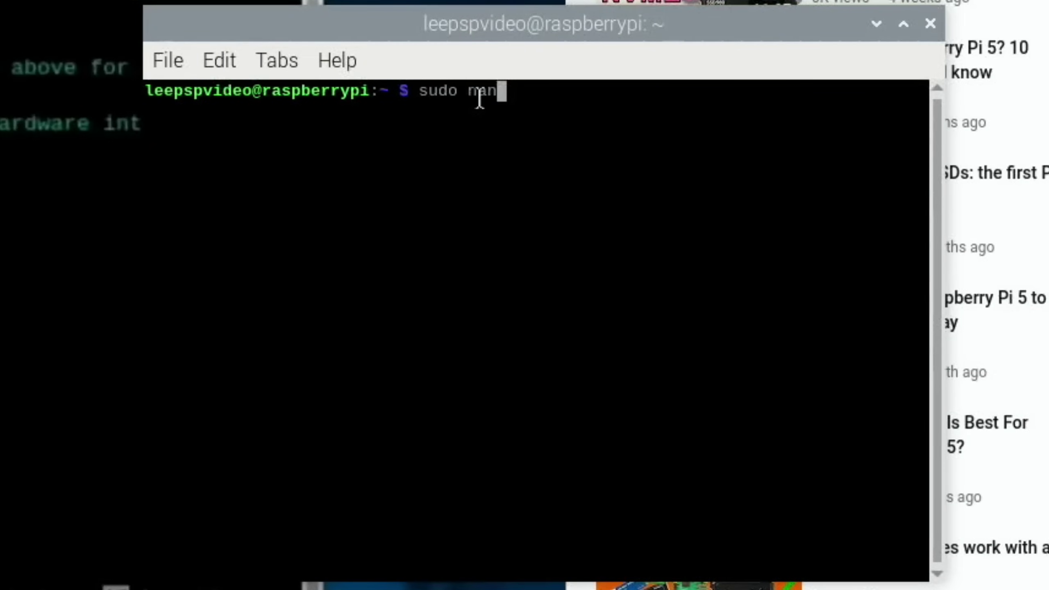
type("o /boot/f")
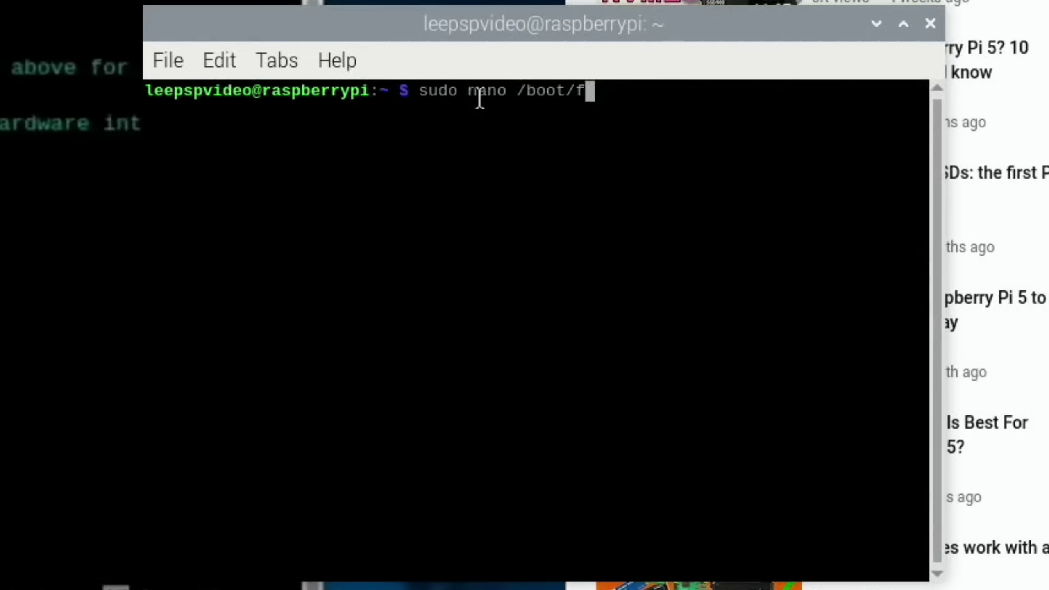
type("ir")
key("Tab")
type("co")
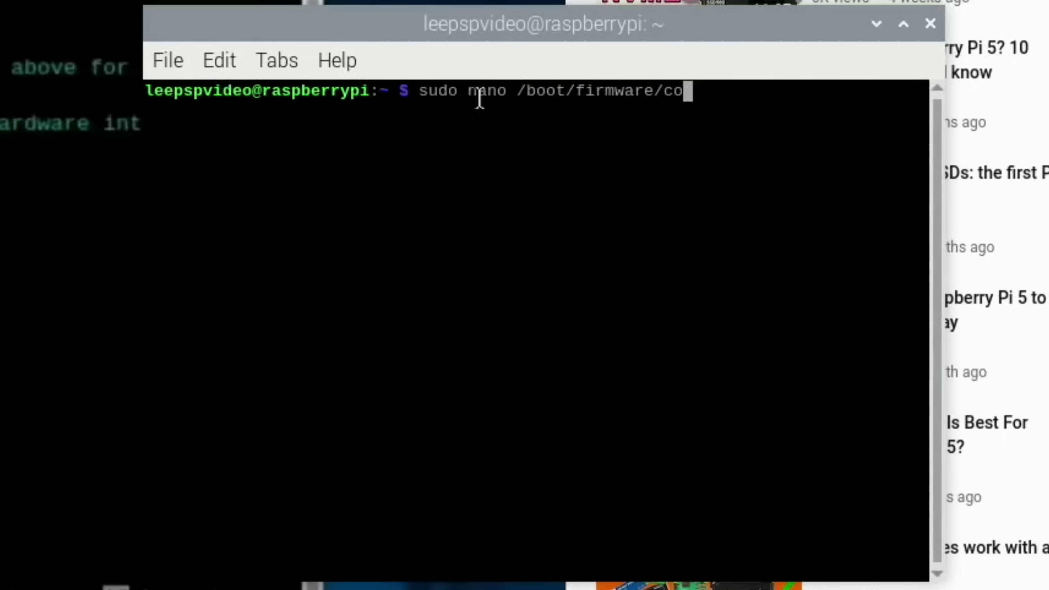
type("nfig.")
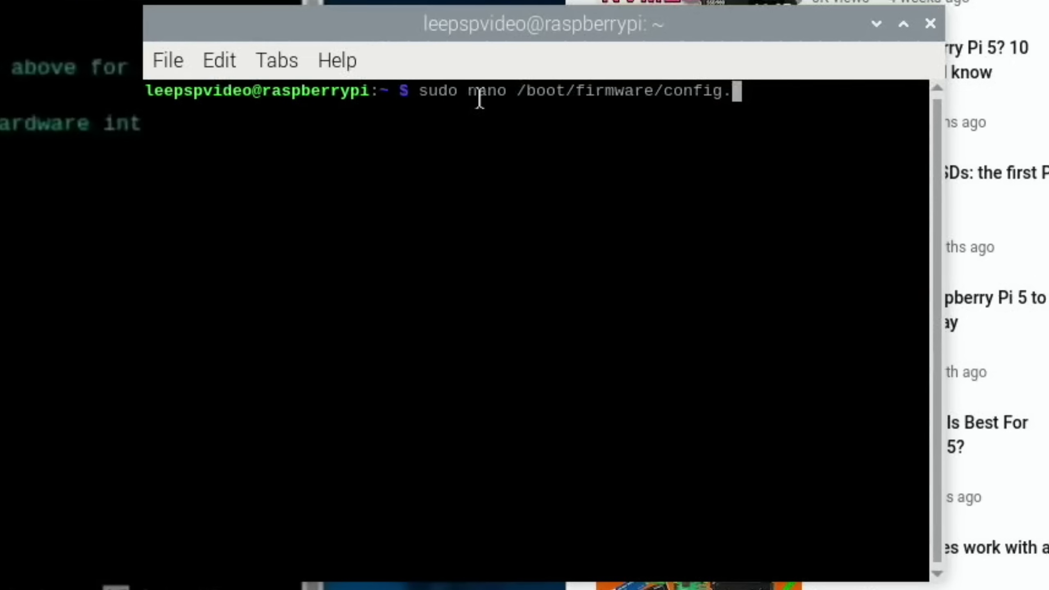
type("txt")
key("Return")
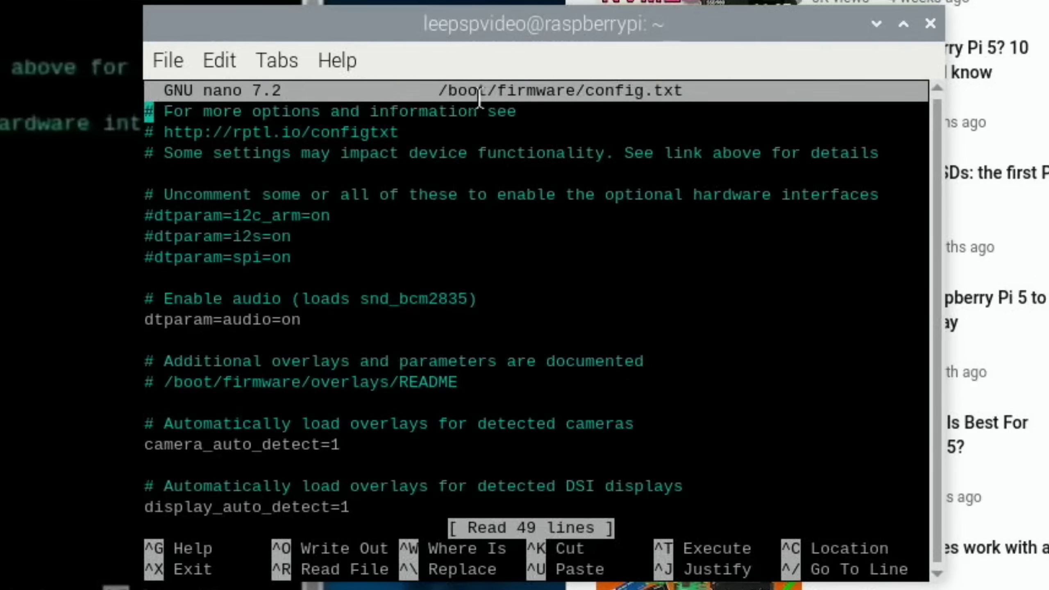
Add dtparam=pciex1_gen=3 below the spi line, then save and exit nano
key("Down")
key("Down")
key("Down")
key("Down")
key("Down")
key("Down")
key("Down")
key("Down")
key("Return")
type("dtparam=pciex1_gen=3")
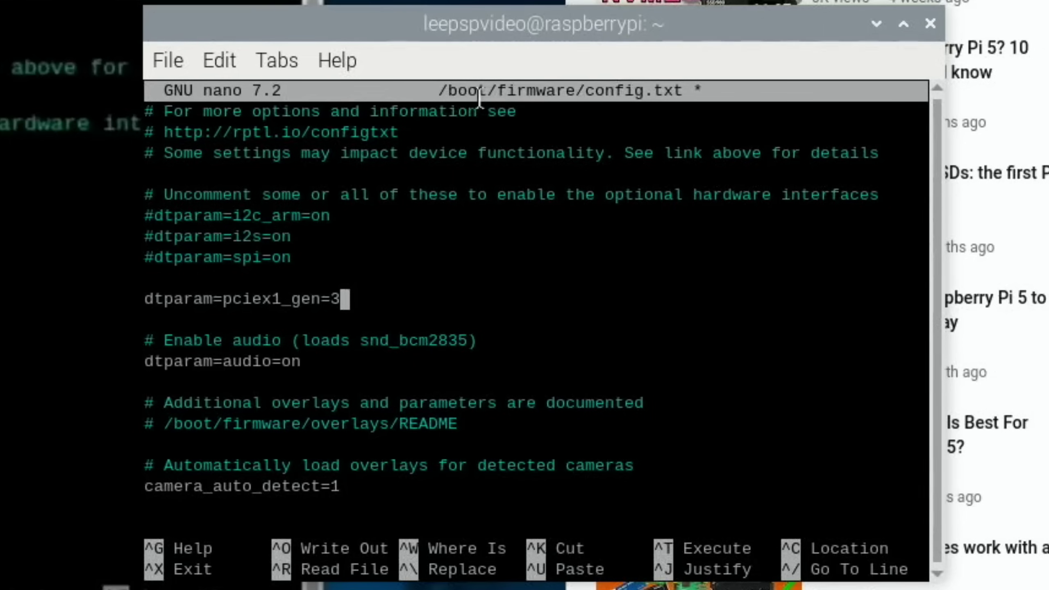
key("ctrl+x")
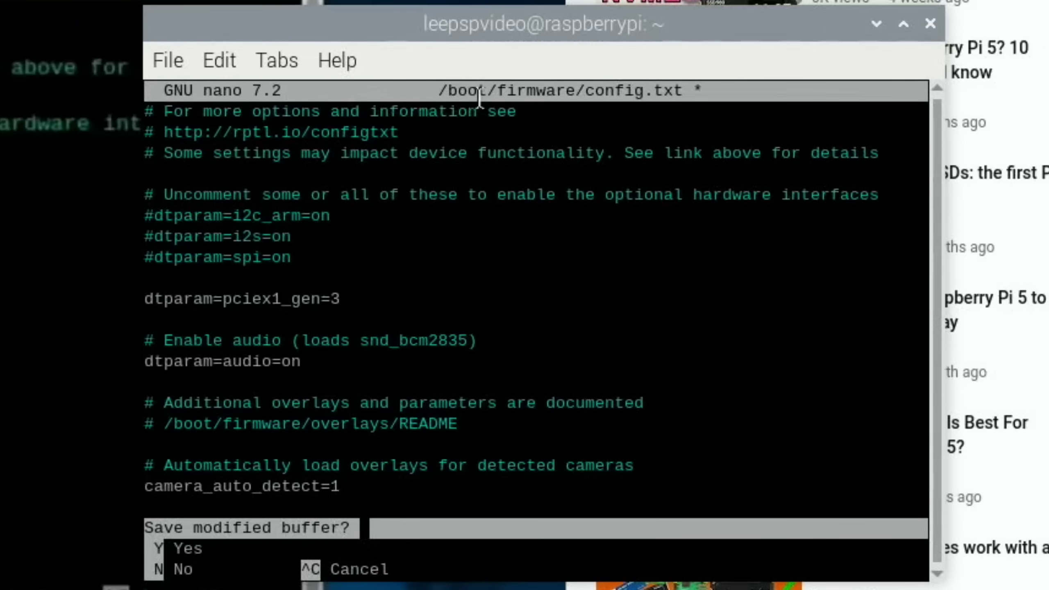
key("y")
key("Return")
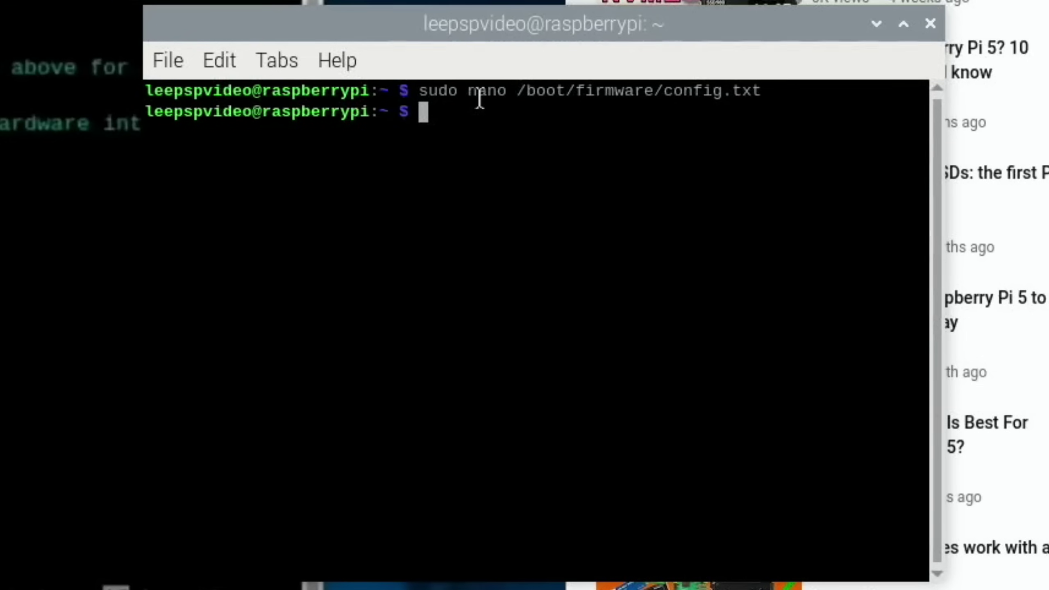
Reboot, then rerun the Diagnostics SD Card Speed Test, now logging 762046 KB/sec sequential write
type("reboot")
key("Return")
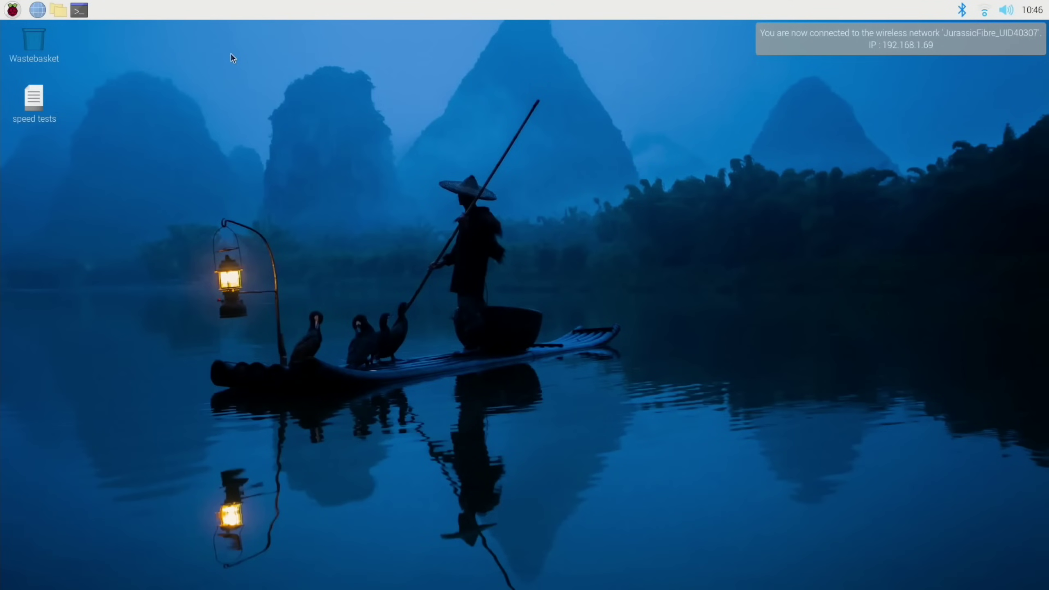
key("super")
type("dia")
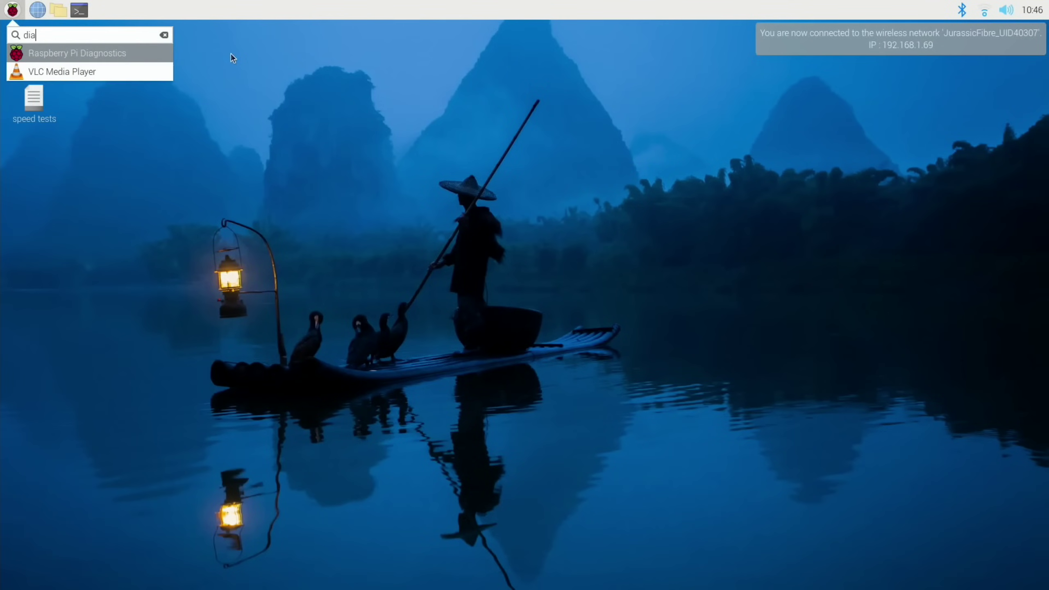
key("Return")
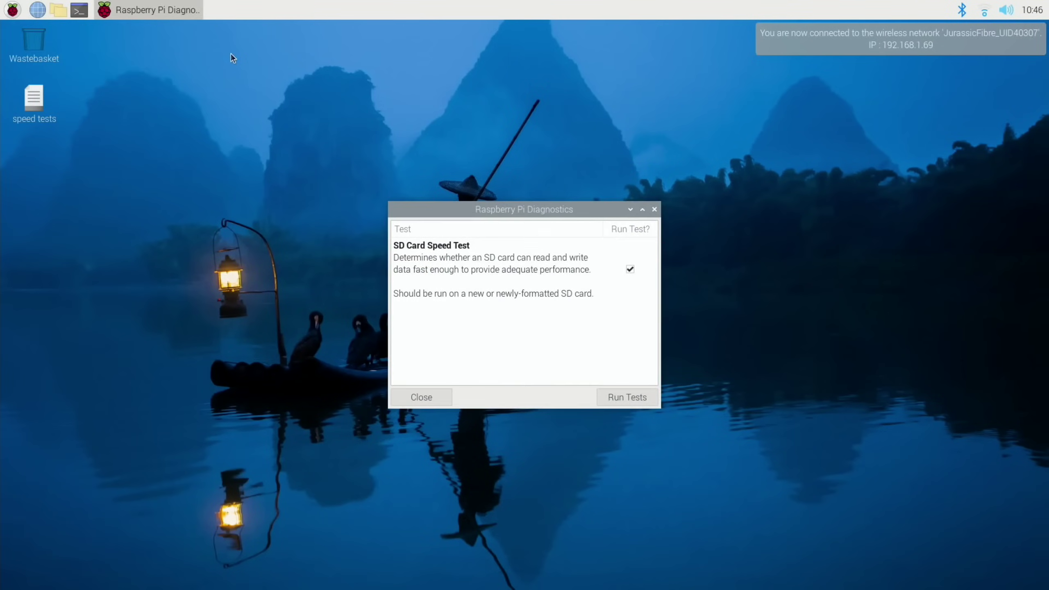
left_click(632, 397)
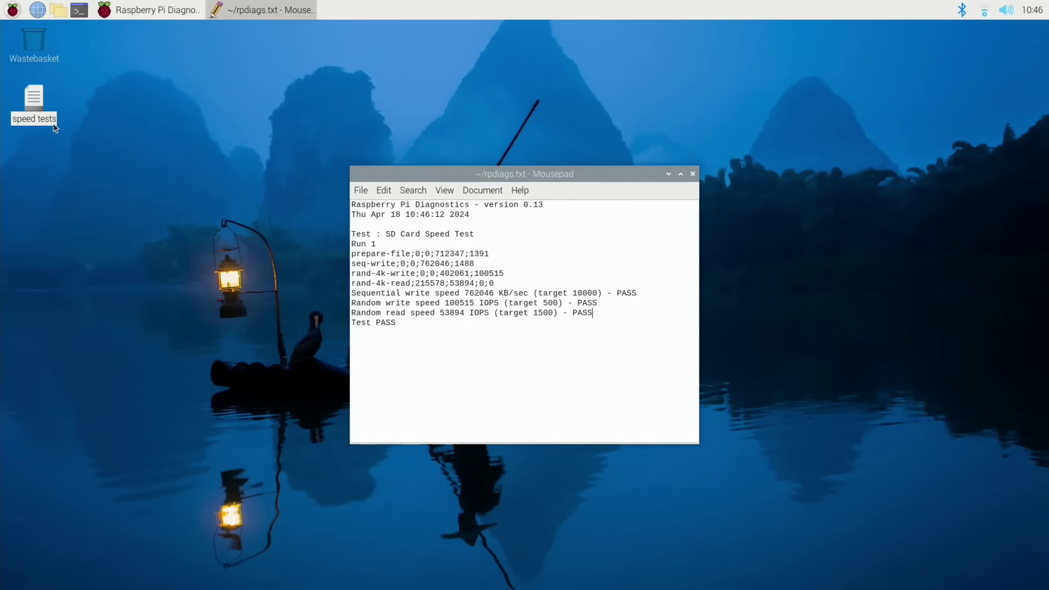
Open speed tests in Geany and arrange it beside the rpdiags.txt results in Mousepad
double_click(34, 99)
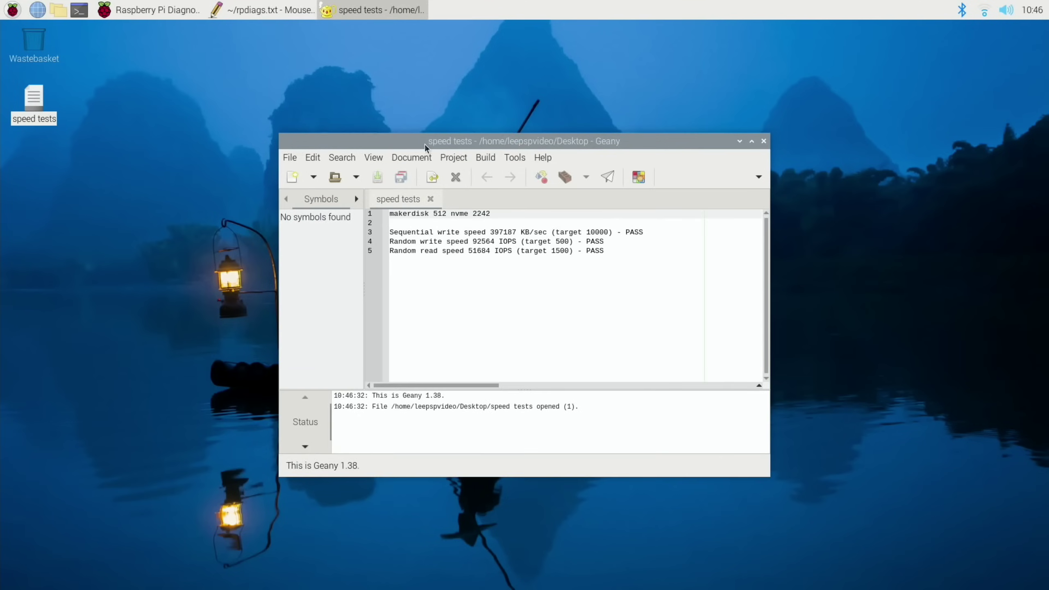
left_click_drag(425, 144, 738, 141)
left_click(556, 170)
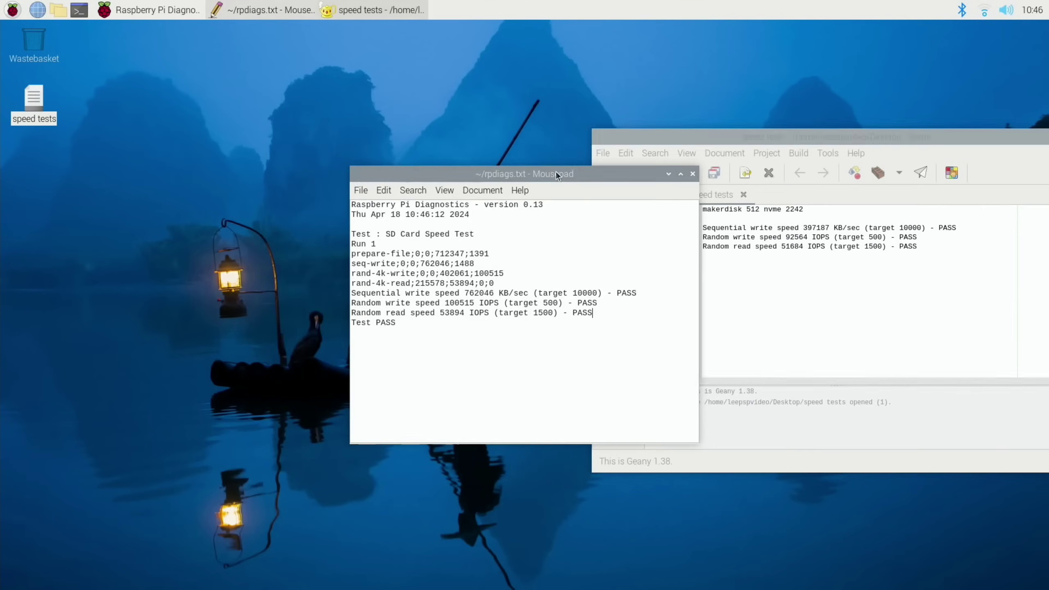
left_click_drag(555, 170, 406, 131)
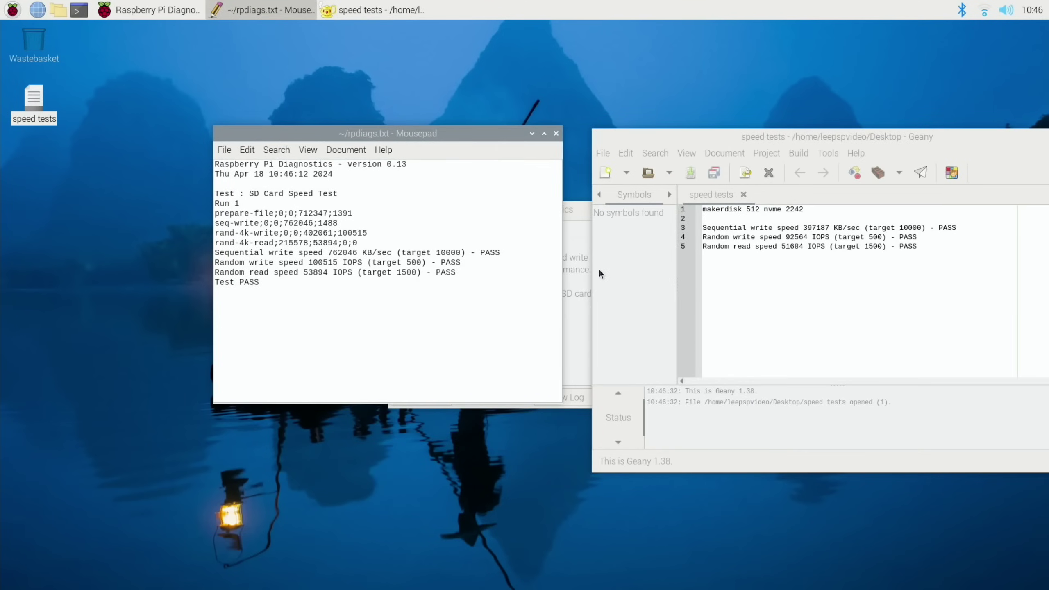
left_click(462, 274)
key("ctrl+alt+t")
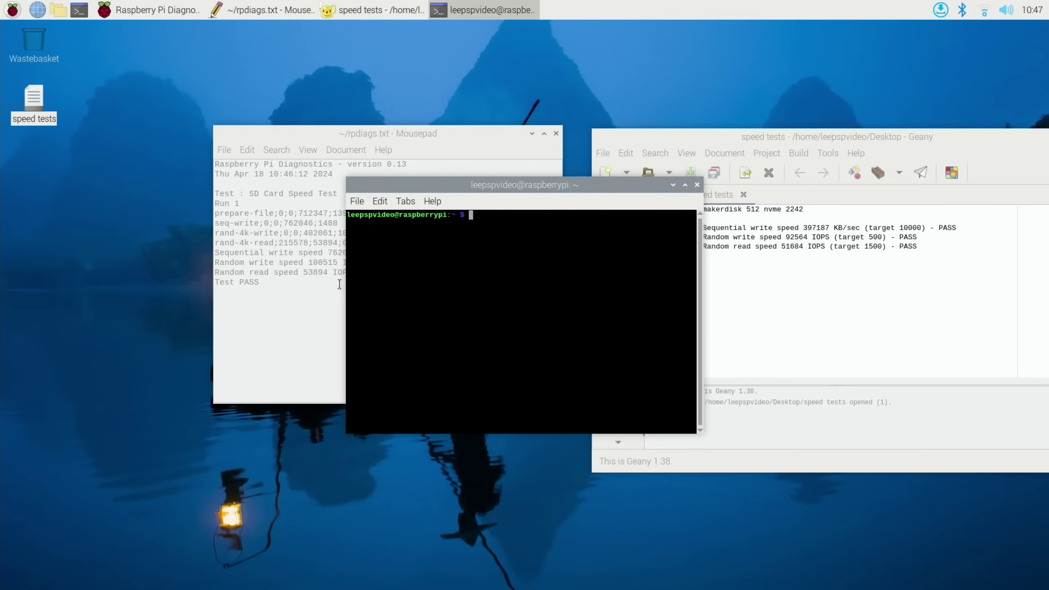
type("sudo nano /boot/firmware/config.txt")
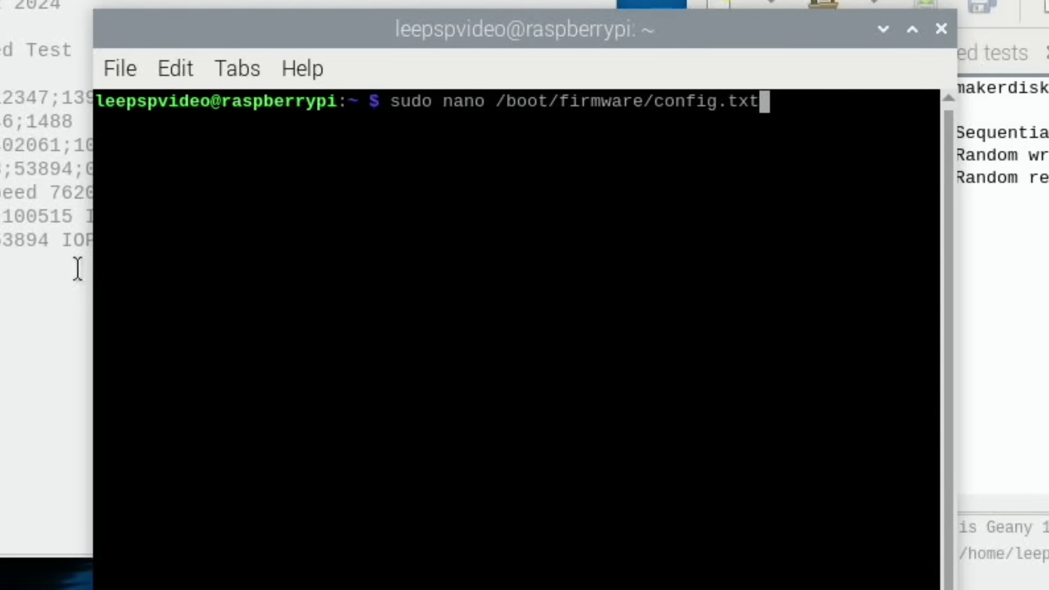
key("Return")
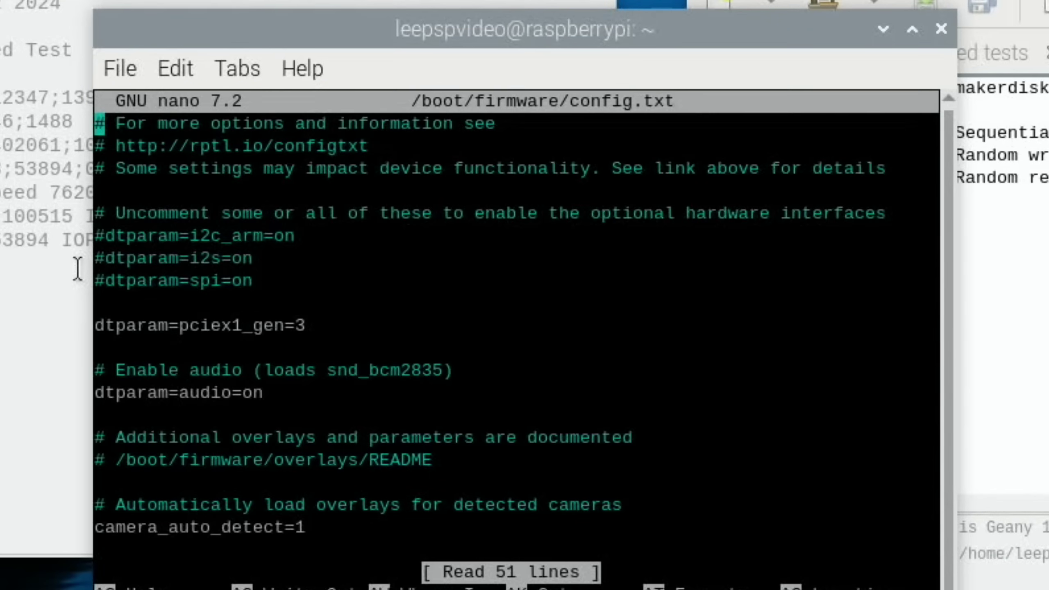
key("Down")
key("Down")
key("Down")
key("Down")
key("Down")
key("Down")
key("Down")
key("Down")
key("Down")
key("Down")
key("Down")
key("Down")
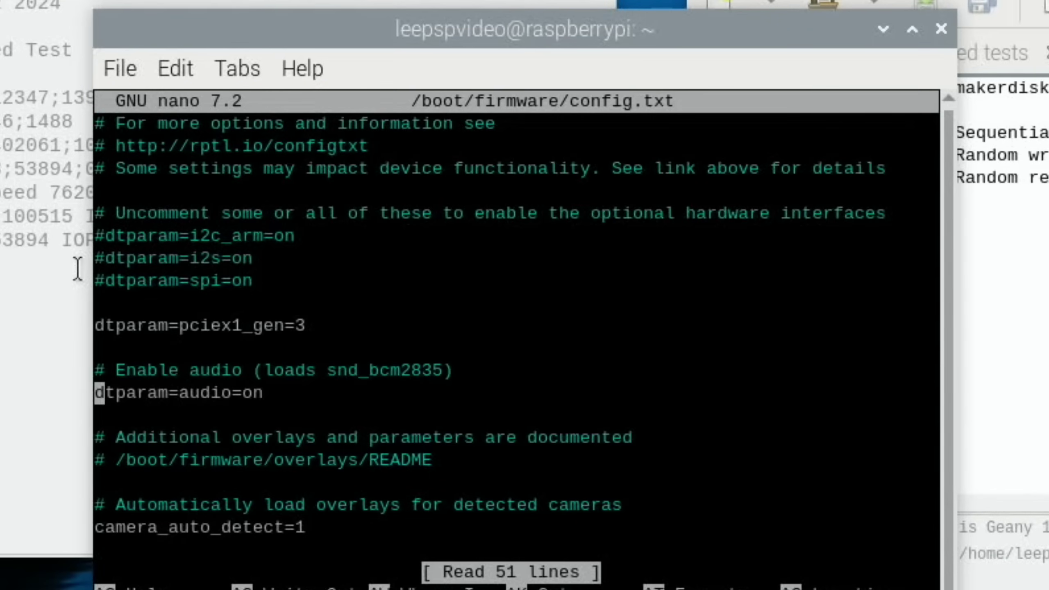
key("Up")
key("Up")
key("Up")
type("#")
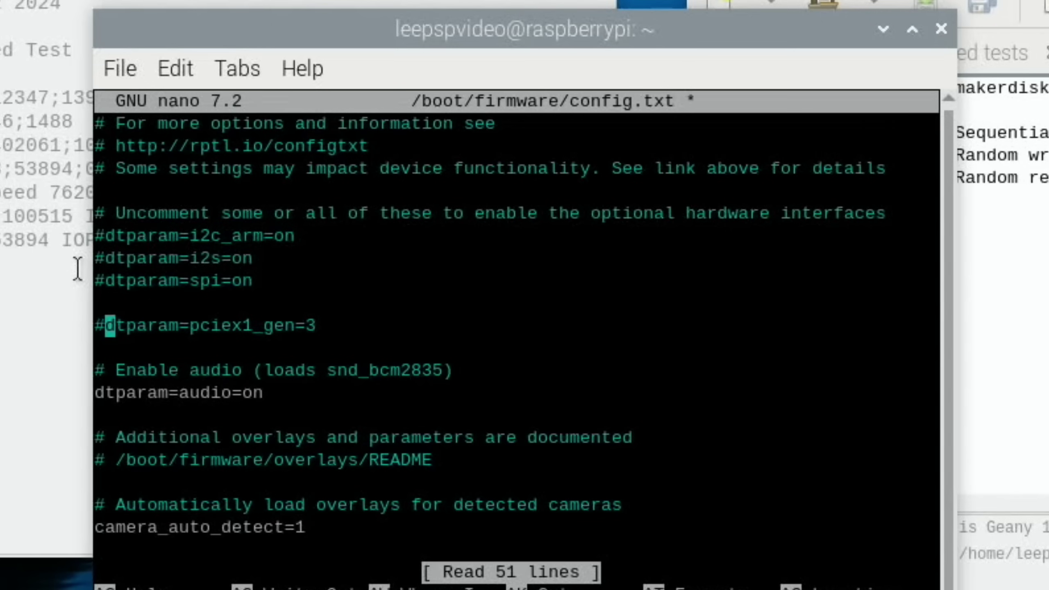
key("BackSpace")
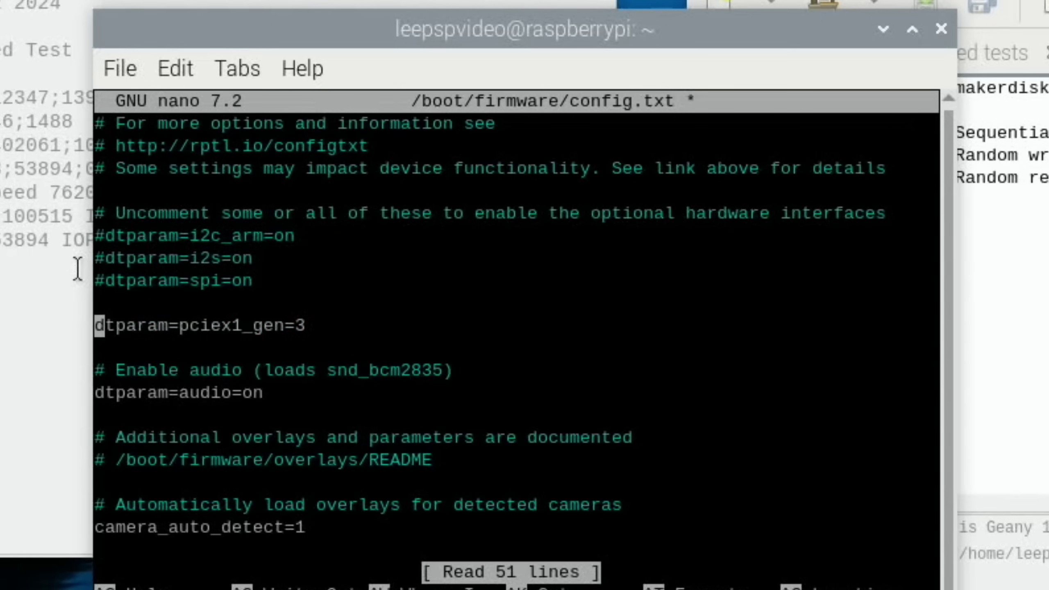
Copy the new result lines into Geany under 'pcie3 makerdisc 512 nvme 2242' and add a thank-you note
left_click(940, 29)
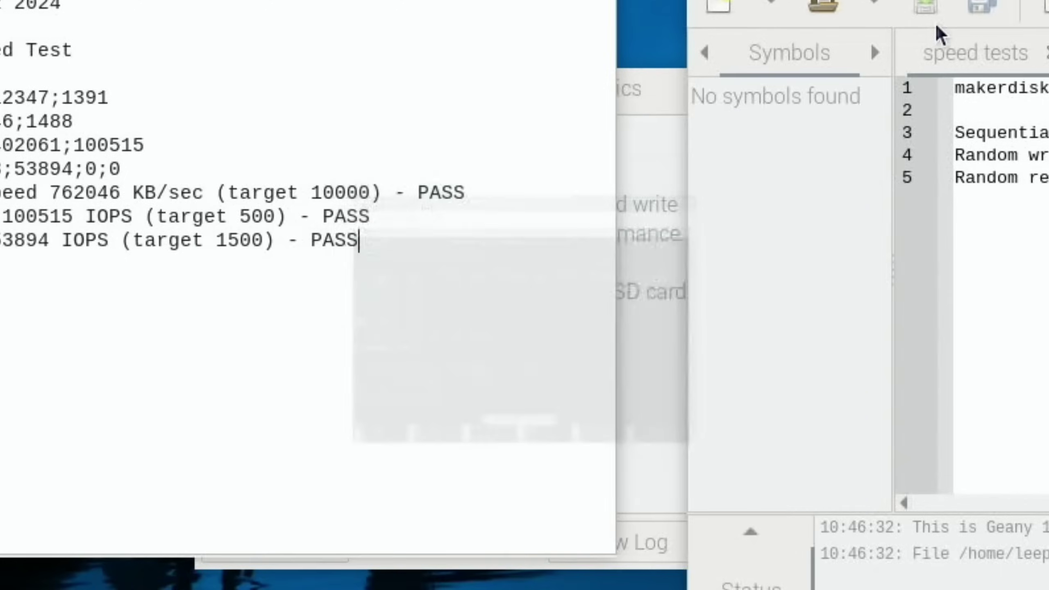
left_click_drag(455, 272, 215, 253)
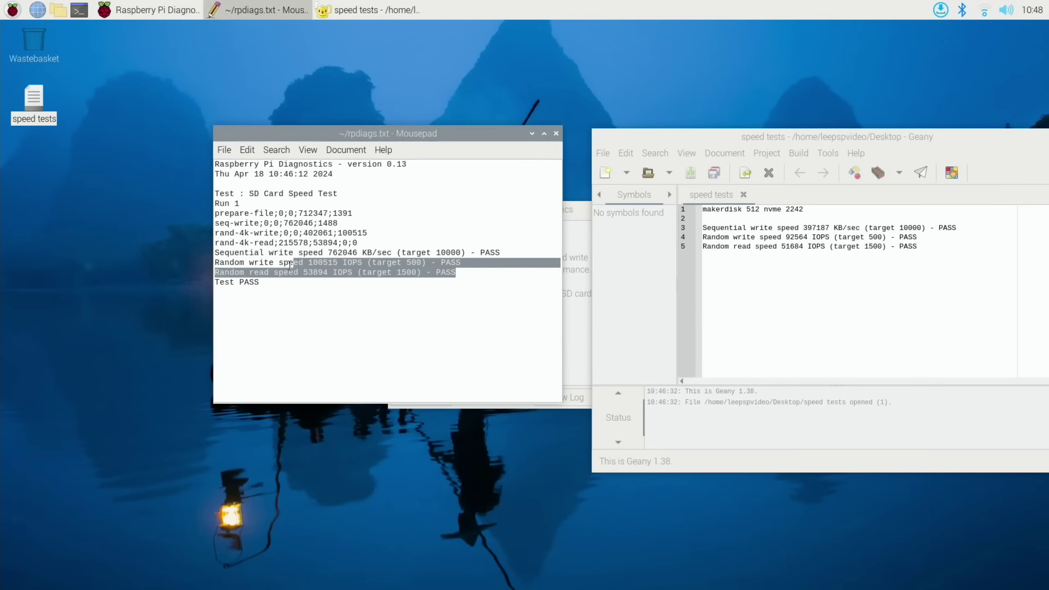
right_click(226, 254)
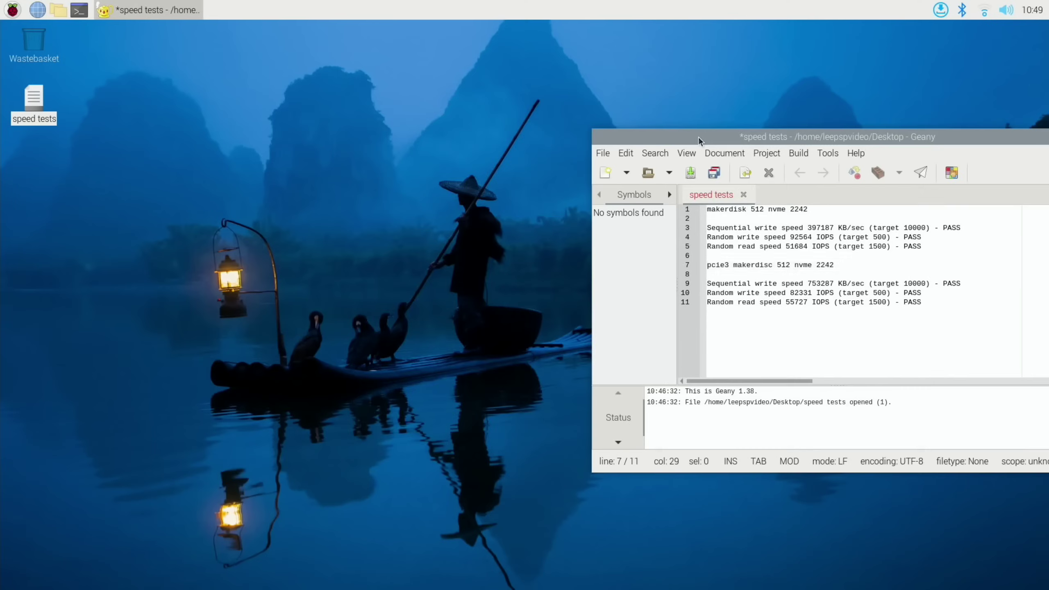
left_click_drag(698, 136, 287, 87)
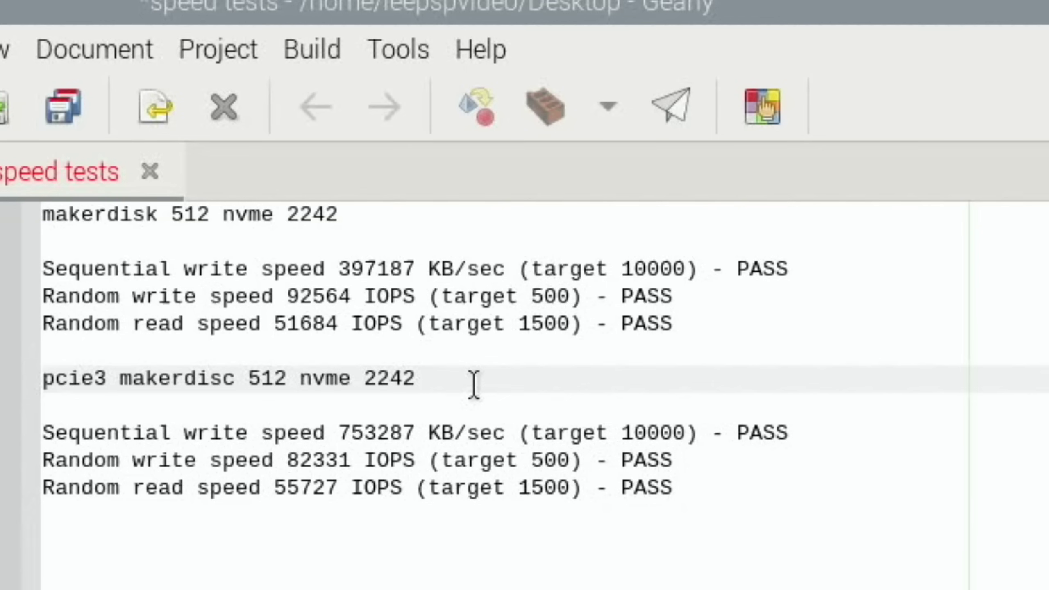
type("thanks jeff")
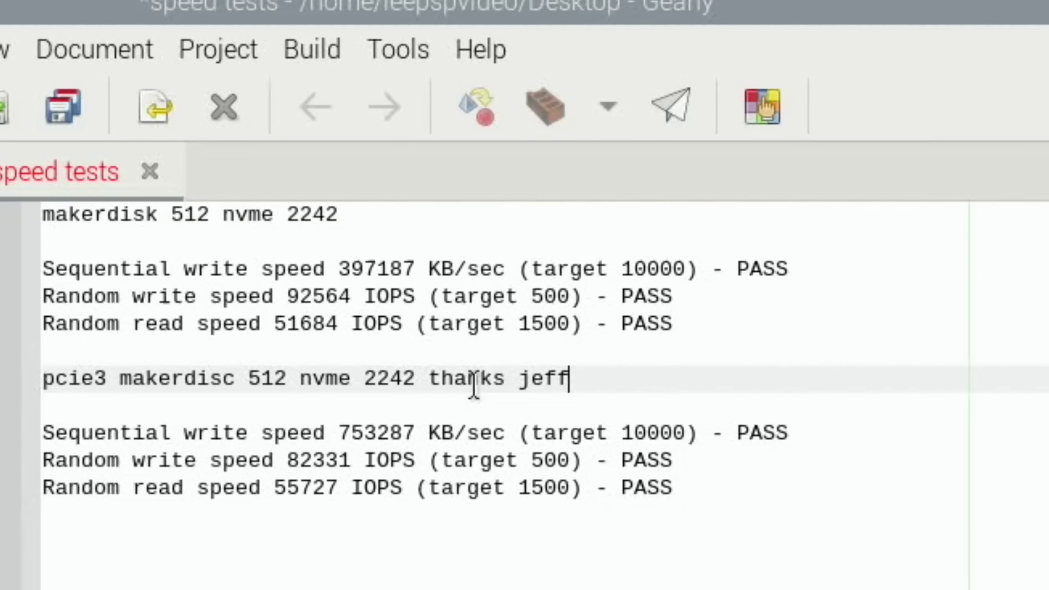